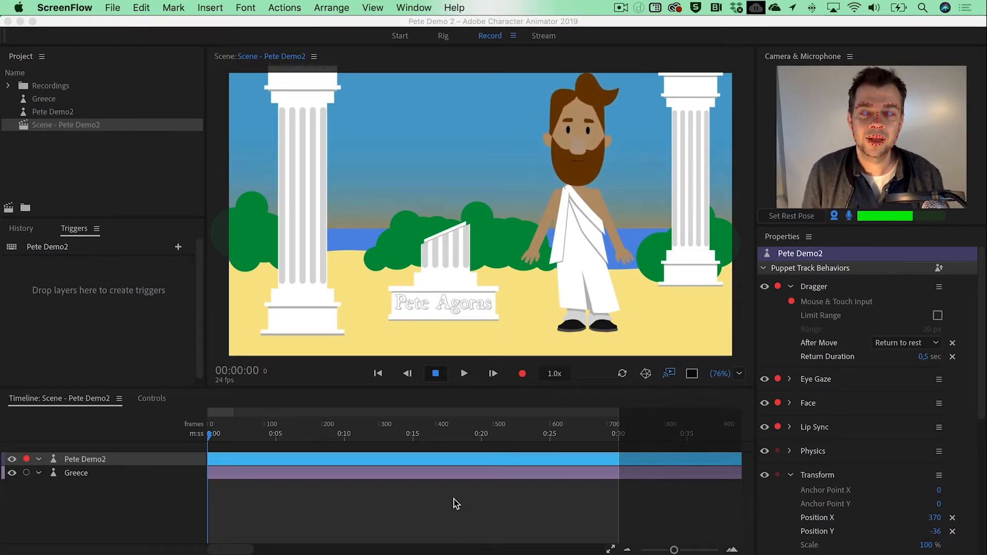
Reposition the right arm's origin handle at the shoulder of the Pete Demo2 puppet in the Rig workspace.
click(520, 232)
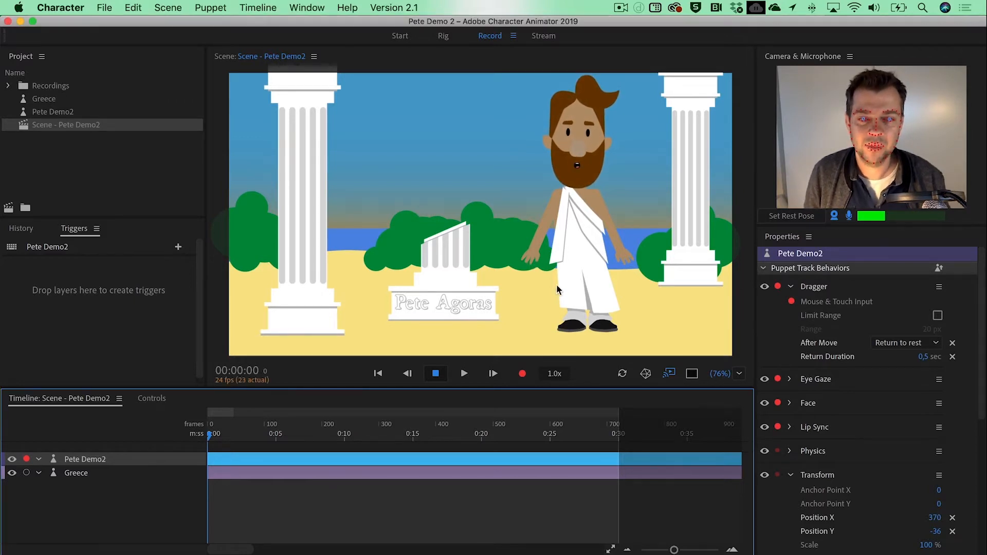
click(442, 37)
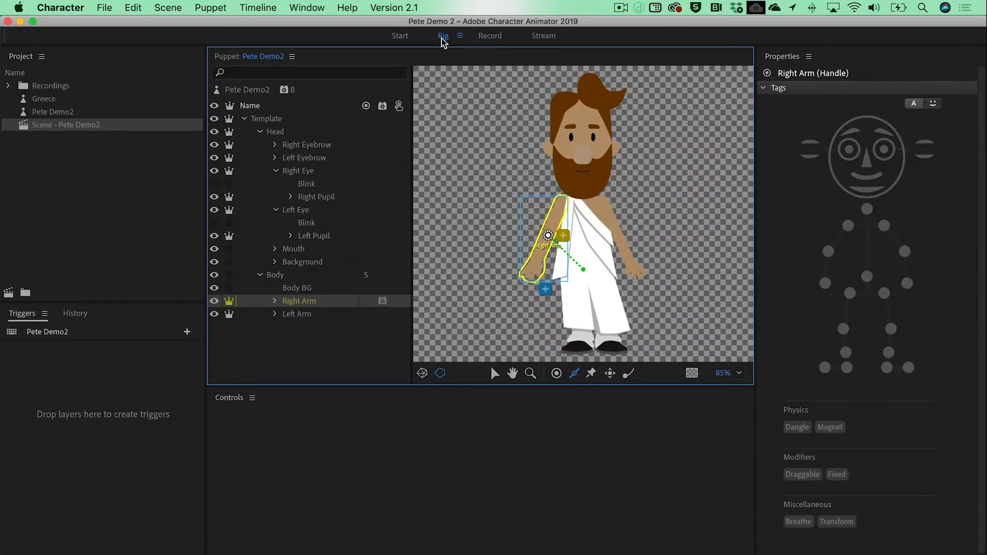
click(494, 373)
drag(548, 238, 562, 202)
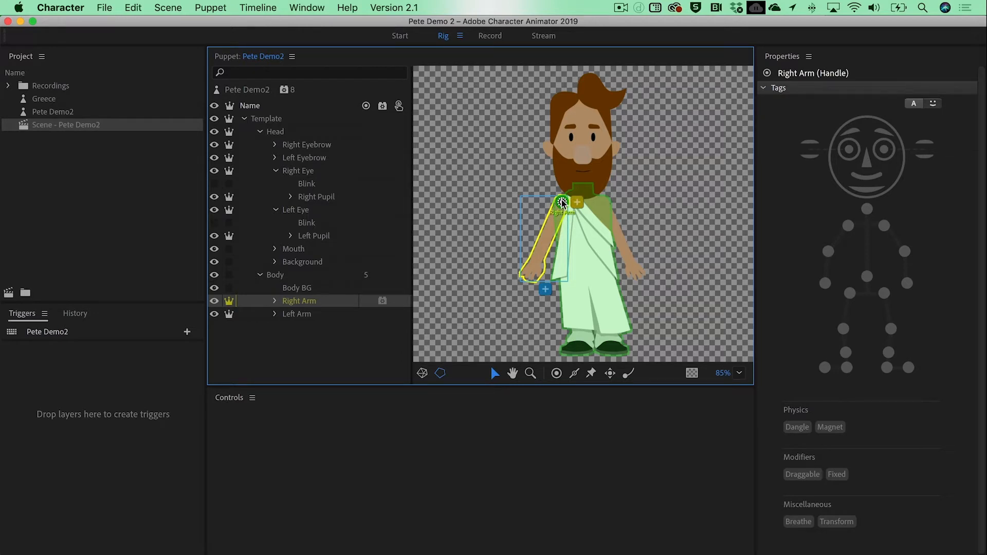
drag(563, 202, 563, 202)
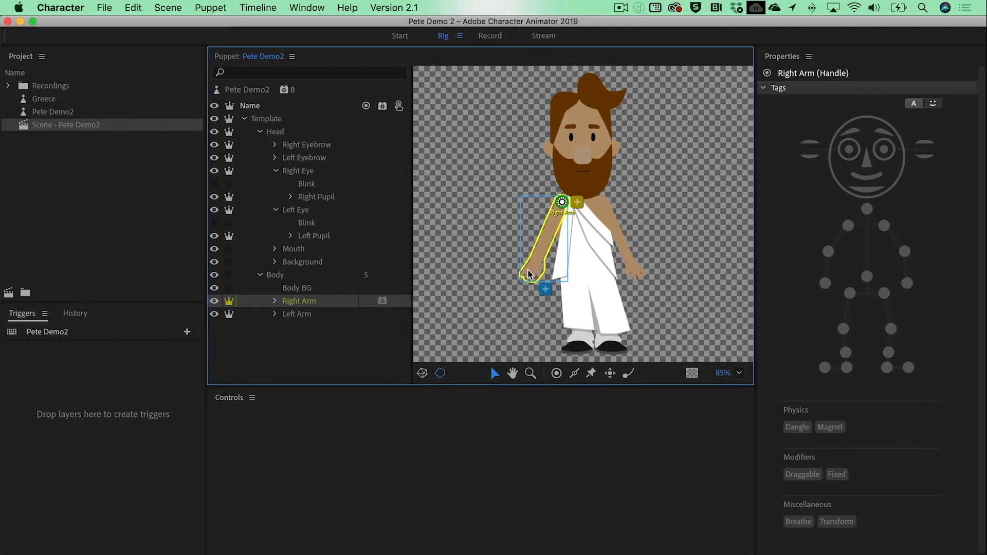
Place a Draggable handle on the right hand and pull the hand across the recording scene to test it.
click(610, 374)
click(534, 265)
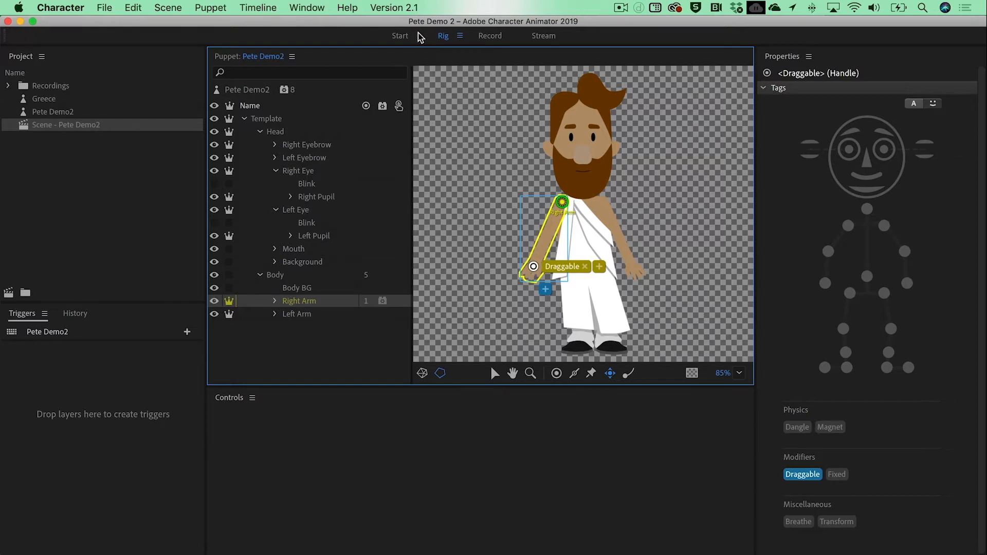
click(489, 35)
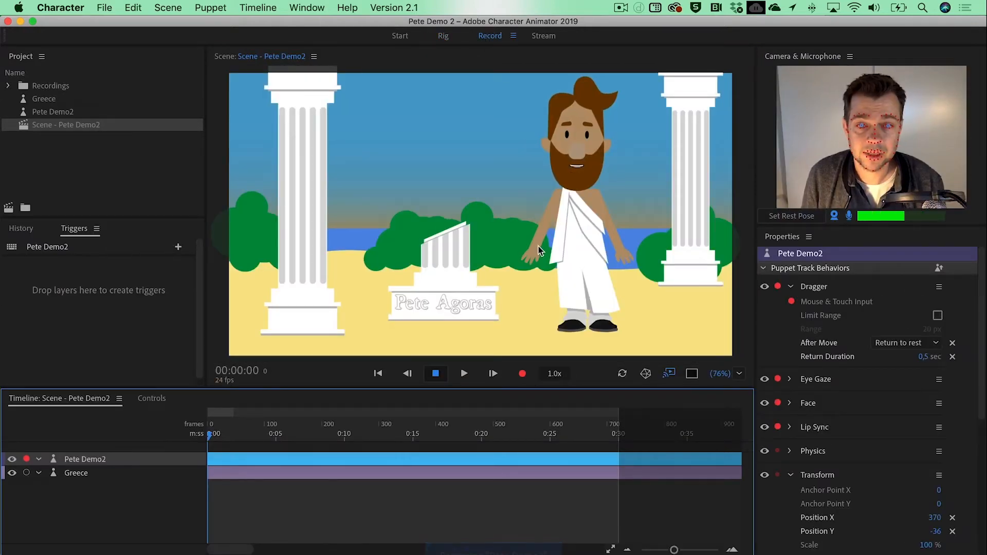
mouse_move(533, 256)
mouse_down()
mouse_move(516, 197)
mouse_move(535, 179)
mouse_move(519, 215)
mouse_move(522, 185)
mouse_move(520, 209)
mouse_move(511, 177)
mouse_move(526, 204)
mouse_move(417, 280)
mouse_move(244, 339)
mouse_move(277, 333)
mouse_up()
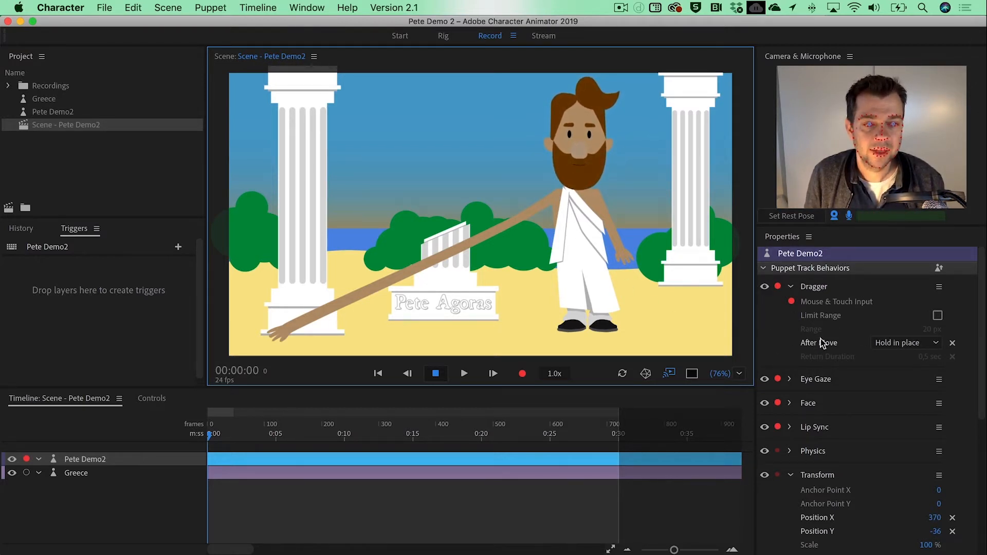
Set the Dragger behavior's After Move option to Return to rest.
click(795, 291)
click(792, 287)
click(792, 287)
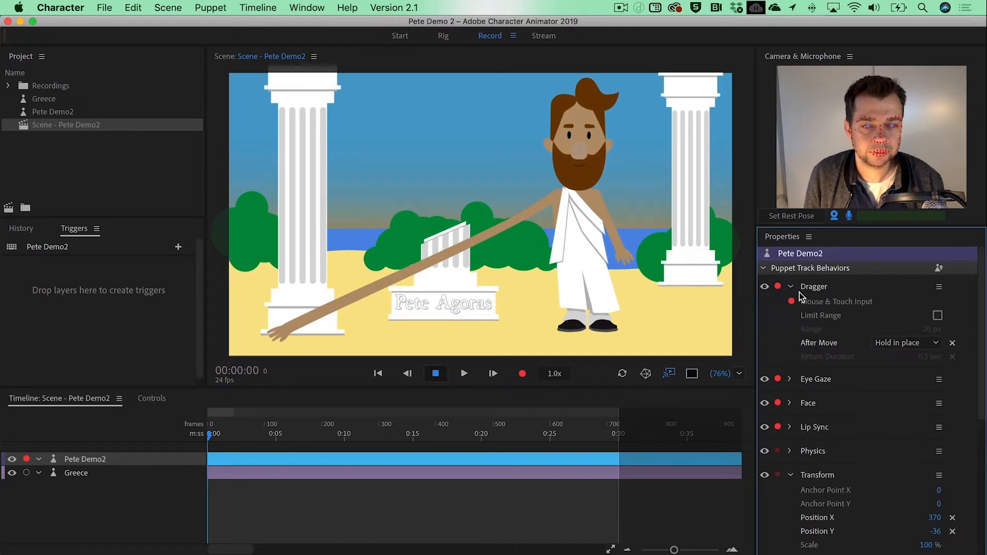
click(904, 342)
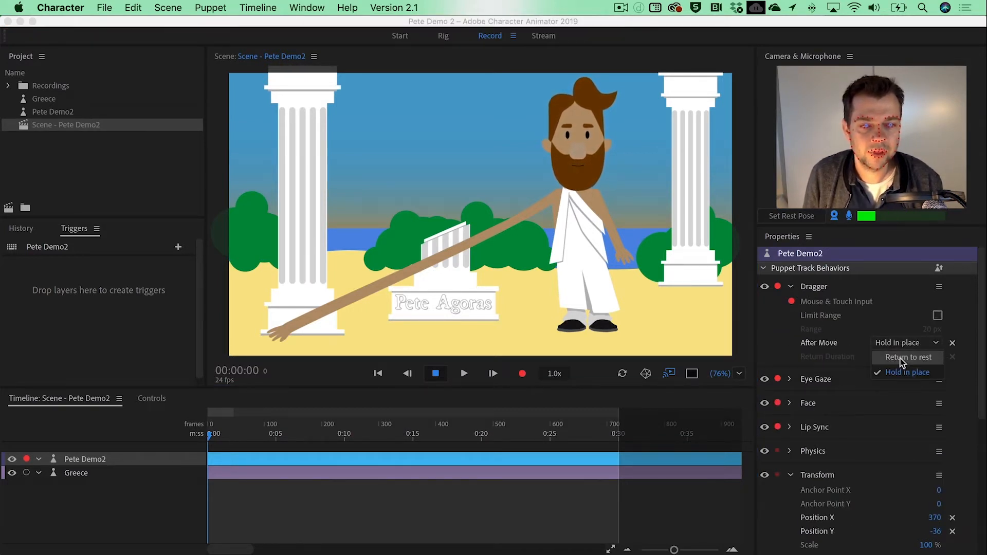
click(903, 358)
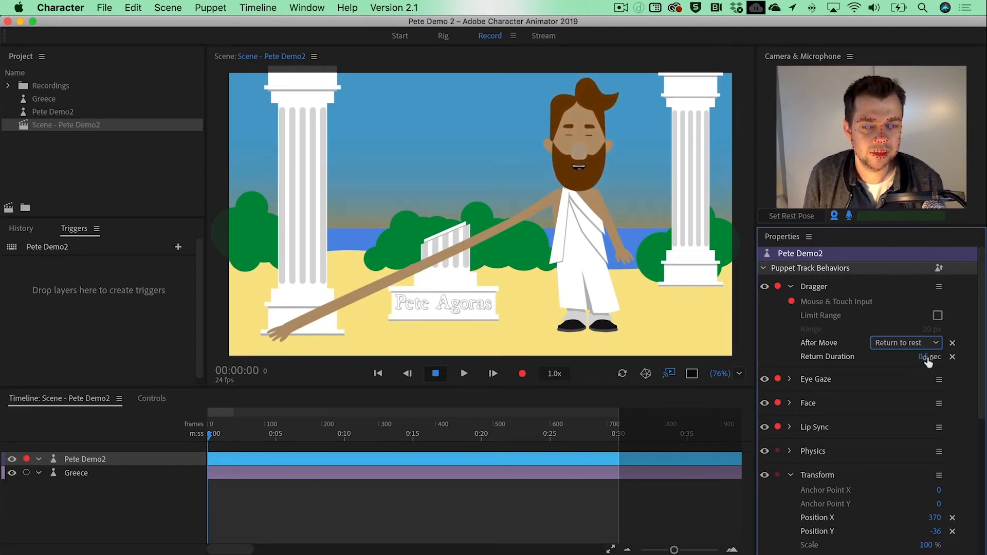
Test the return-to-rest motion by pulling the puppet's right hand outward and upward in the scene.
mouse_move(301, 326)
mouse_down()
mouse_move(308, 332)
mouse_move(288, 326)
mouse_up()
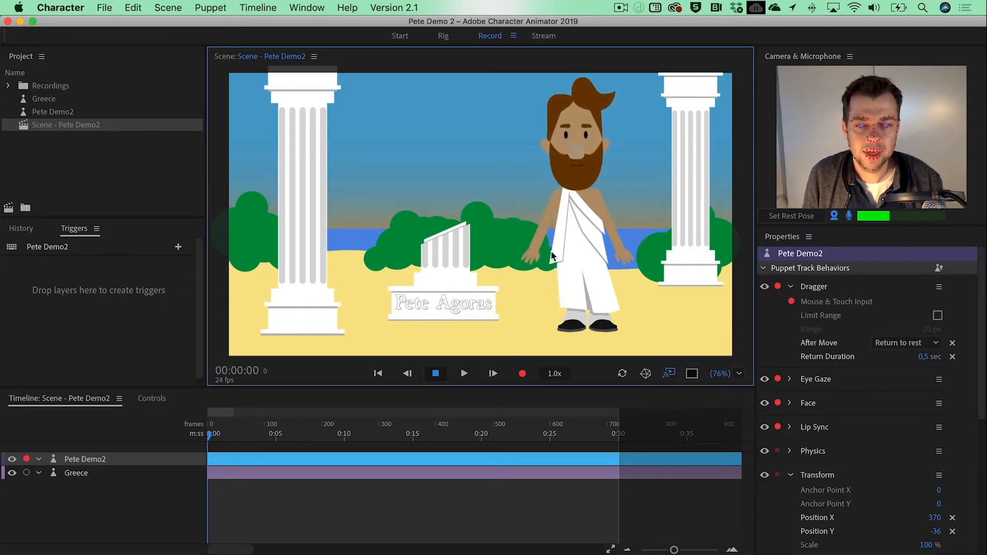
drag(519, 261, 339, 312)
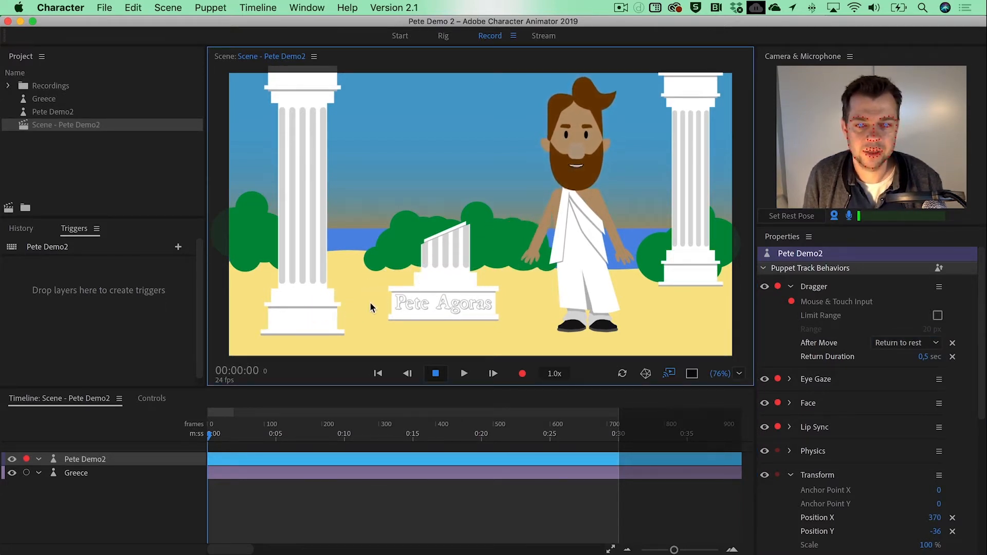
mouse_move(535, 259)
mouse_down()
mouse_move(520, 179)
mouse_move(522, 229)
mouse_move(517, 218)
mouse_move(514, 166)
mouse_move(458, 286)
mouse_move(512, 171)
mouse_up()
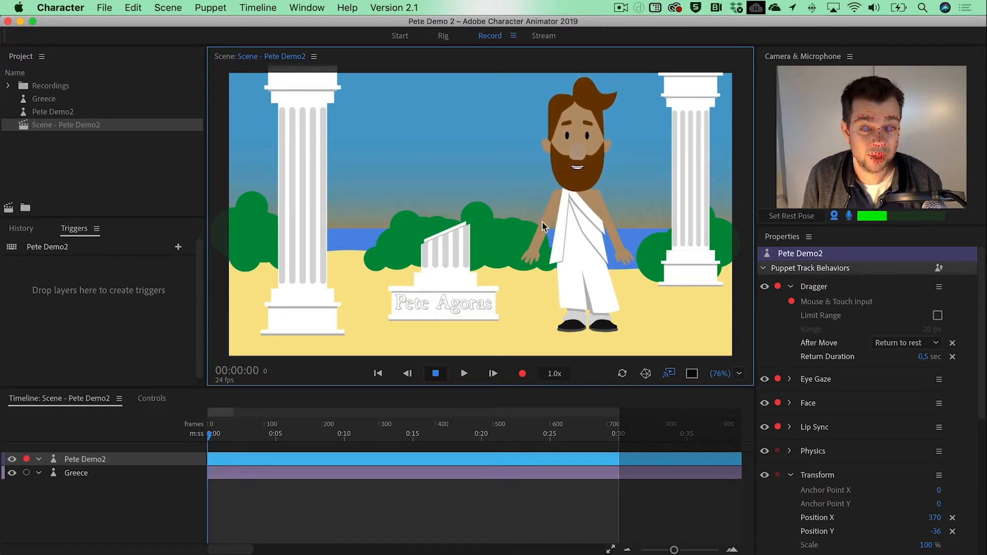
Draw two sticks on the right arm in the Rig workspace, one along the upper arm and one along the forearm.
click(444, 36)
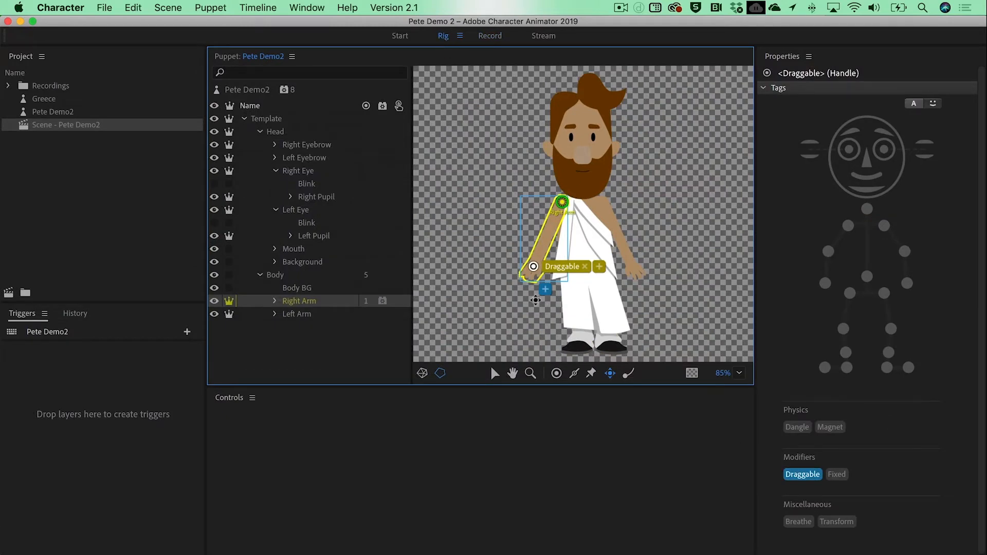
click(574, 375)
drag(558, 207, 550, 232)
drag(548, 233, 535, 263)
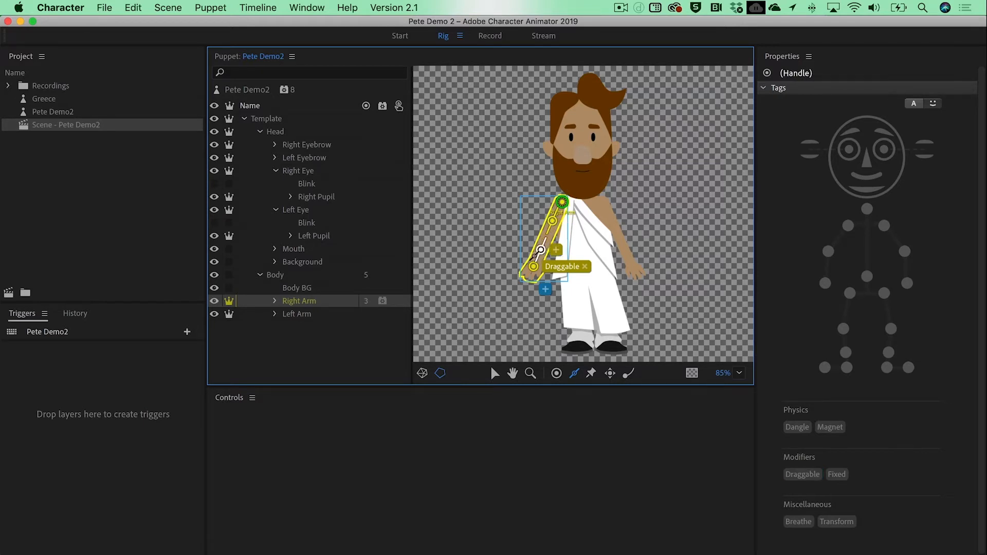
Test how the right arm bends with its sticks by raising the right hand in the recording scene.
click(495, 39)
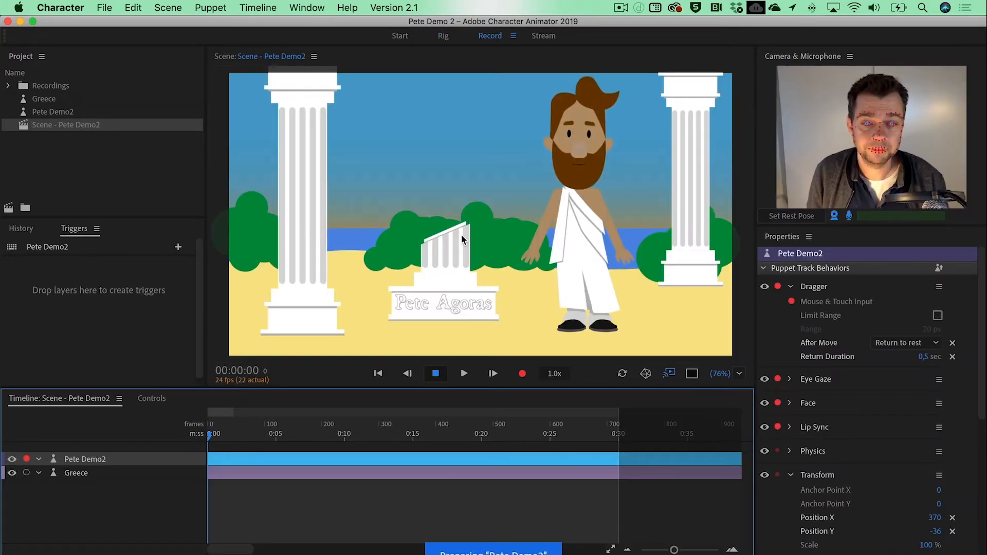
drag(529, 252, 518, 193)
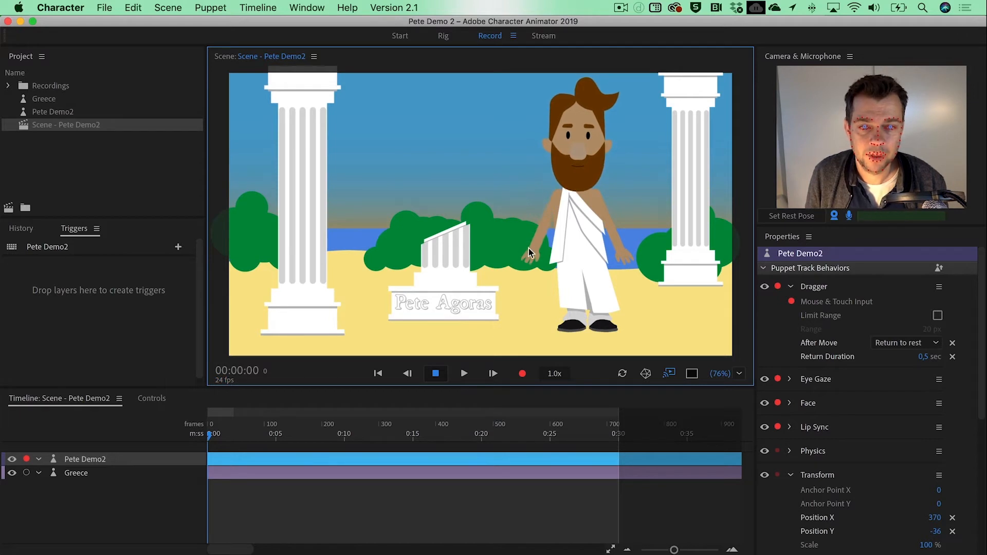
mouse_move(529, 249)
mouse_down()
mouse_move(529, 219)
mouse_move(572, 208)
mouse_move(530, 202)
mouse_up()
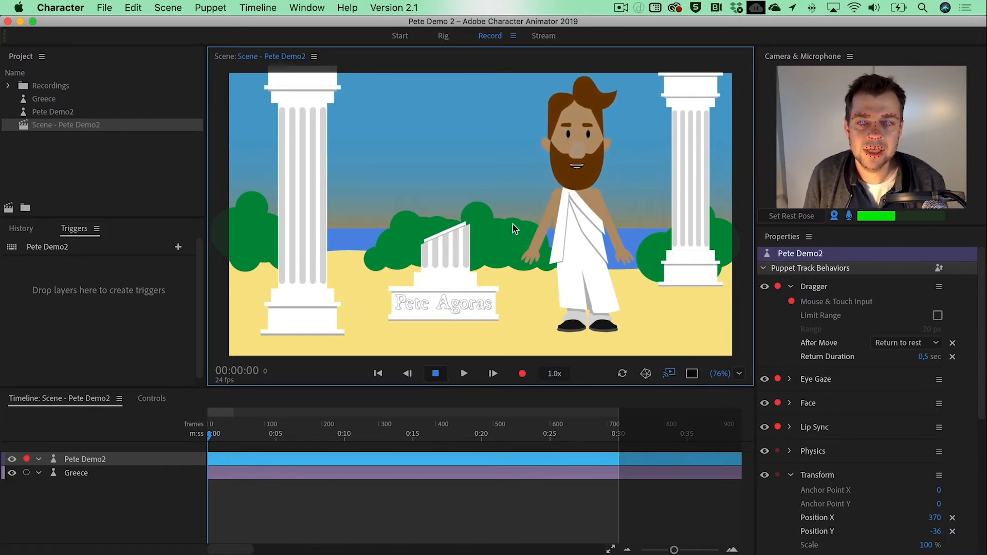
Add the Arm IK behavior to the Right Arm layer and adjust its Elbow Flip Threshold.
click(443, 37)
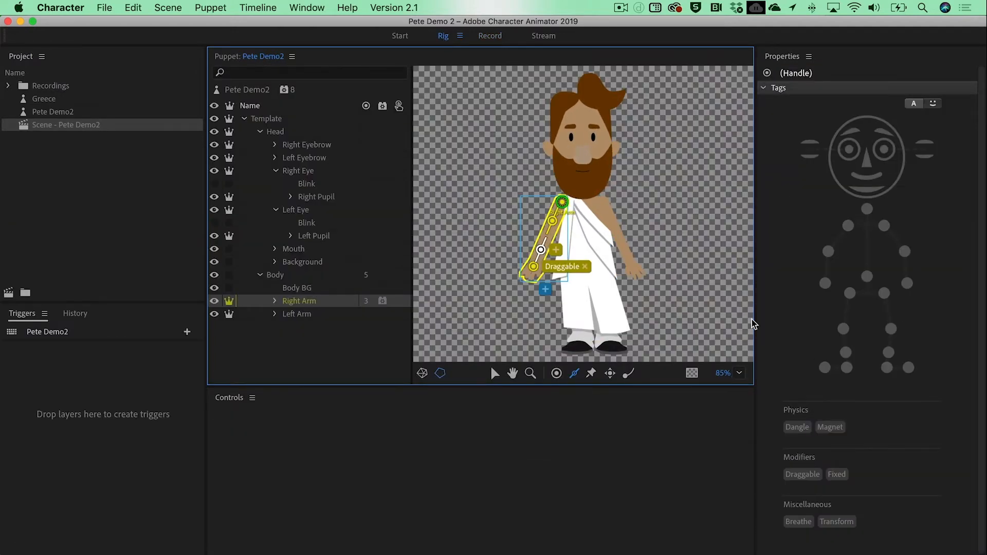
click(381, 306)
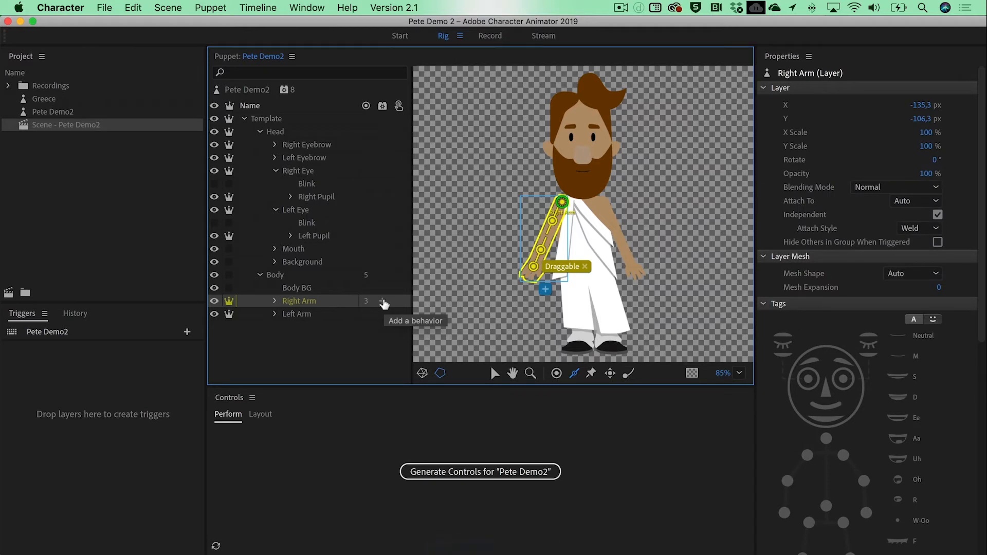
click(383, 301)
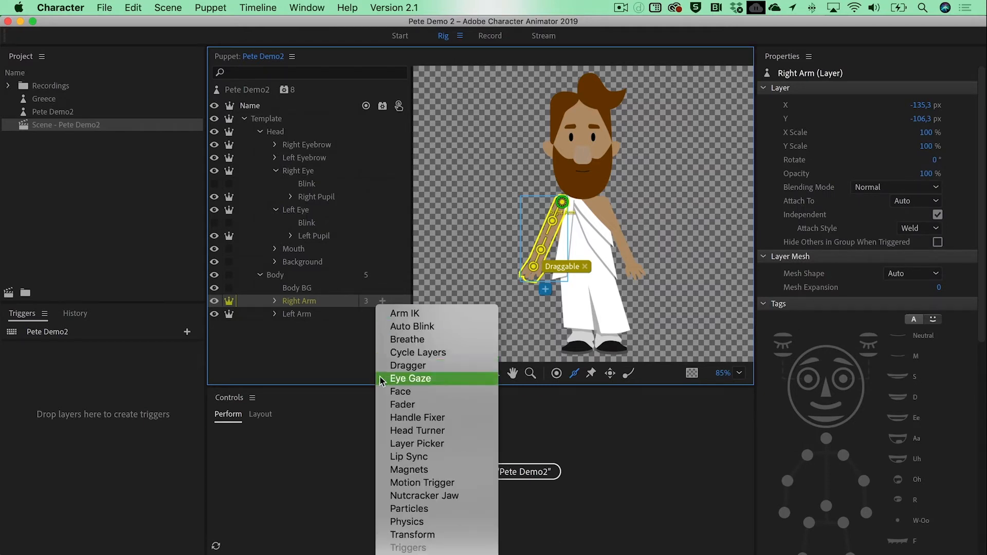
click(419, 316)
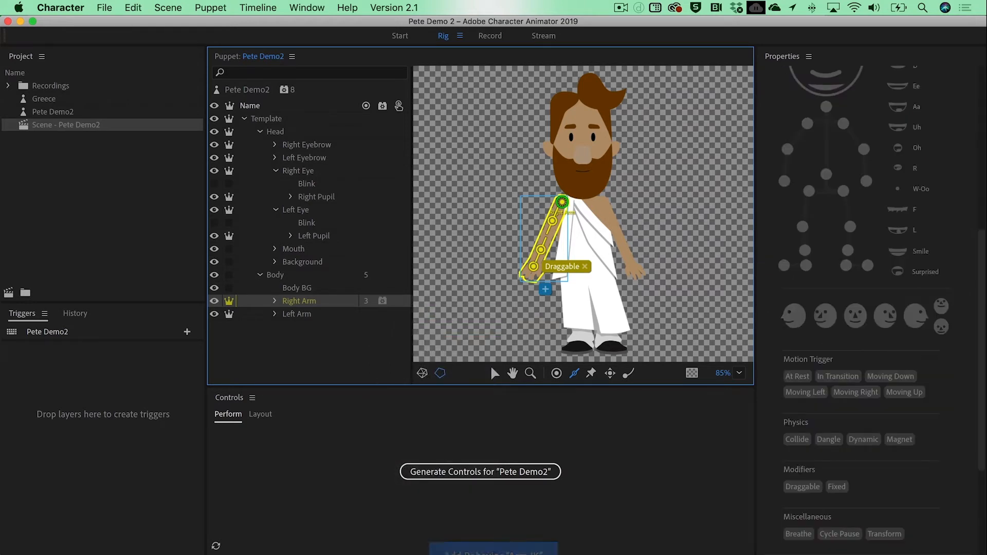
scroll(982, 358, down, 5)
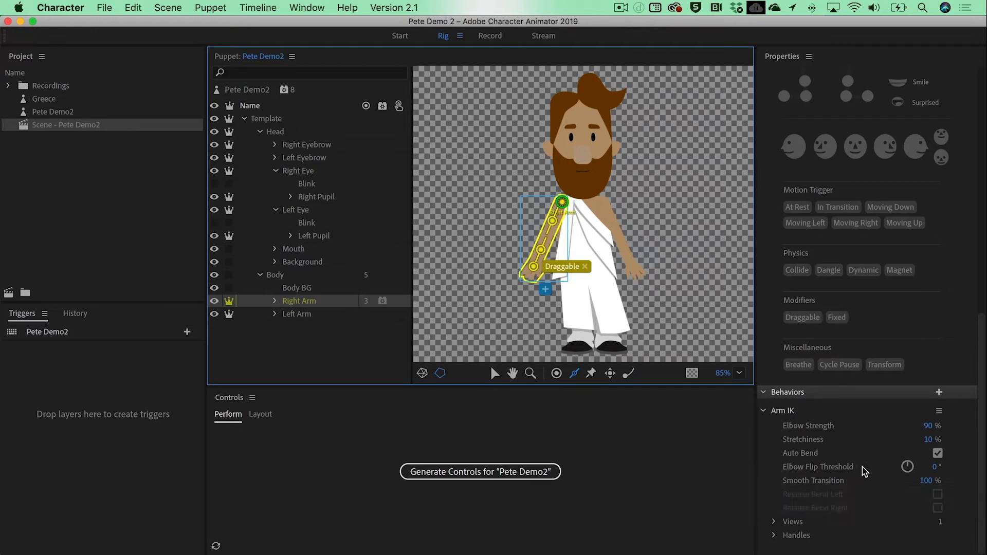
drag(935, 470, 903, 473)
Test the Arm IK behavior by moving the puppet's right hand up and down in the recording scene.
click(487, 39)
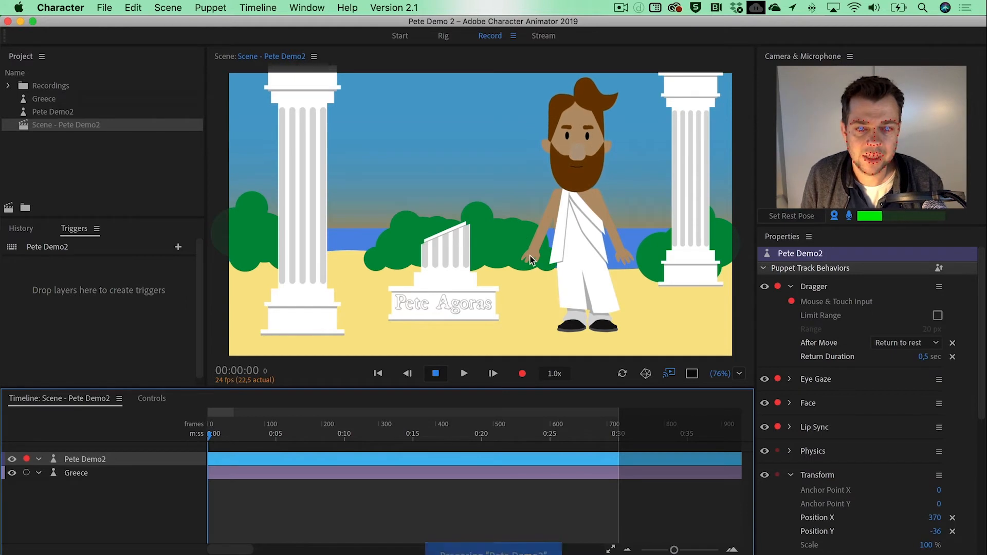
mouse_move(517, 223)
mouse_down()
mouse_move(536, 202)
mouse_move(551, 208)
mouse_move(524, 253)
mouse_move(546, 237)
mouse_move(514, 245)
mouse_up()
drag(522, 209, 526, 205)
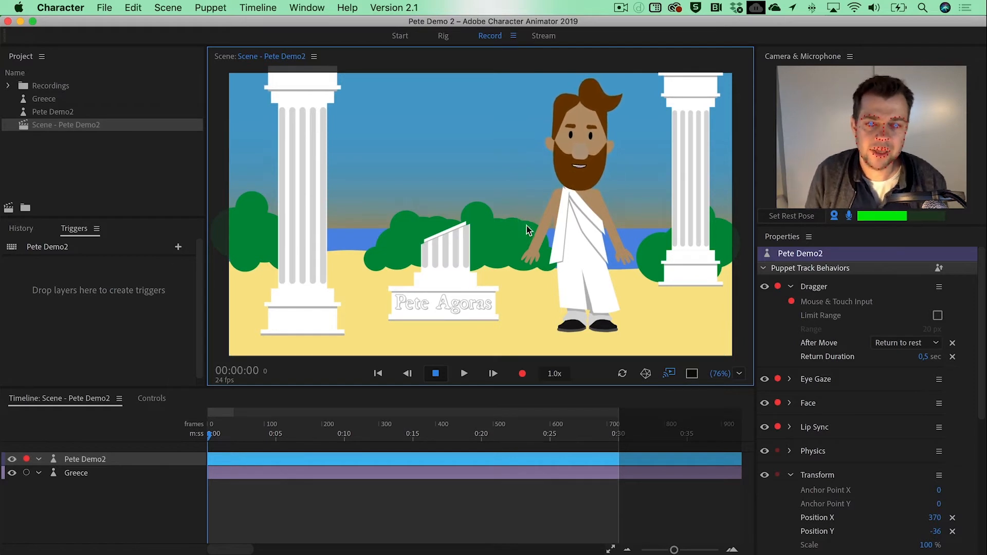
mouse_move(531, 254)
mouse_down()
mouse_move(515, 161)
mouse_move(524, 174)
mouse_up()
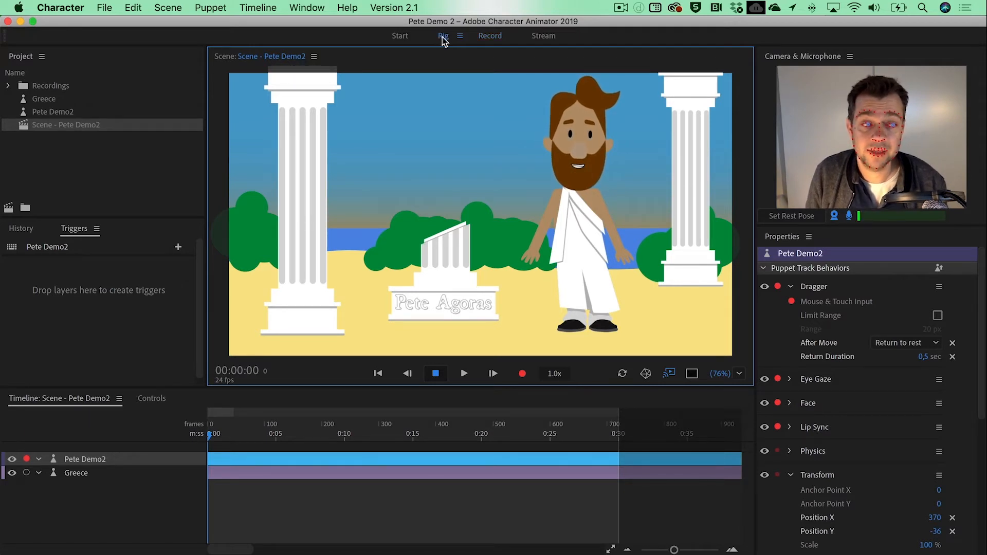
Reposition the Left Arm layer's origin handle at the left shoulder in the Rig workspace.
click(443, 37)
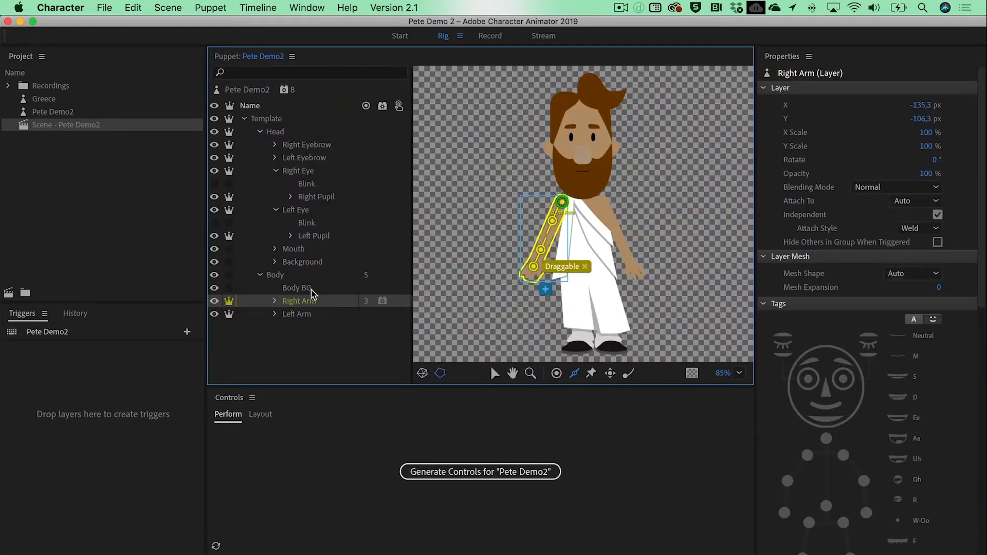
click(304, 315)
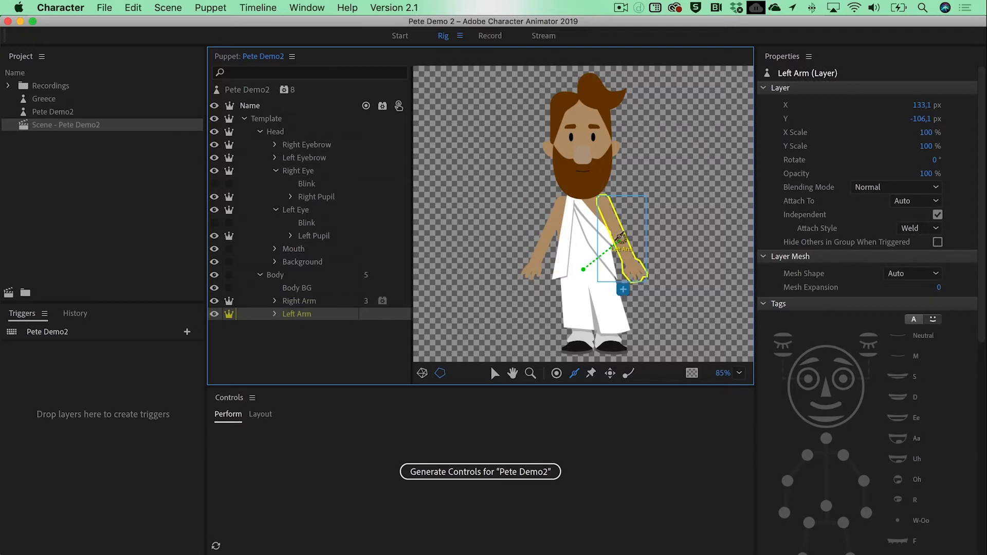
drag(622, 237, 604, 201)
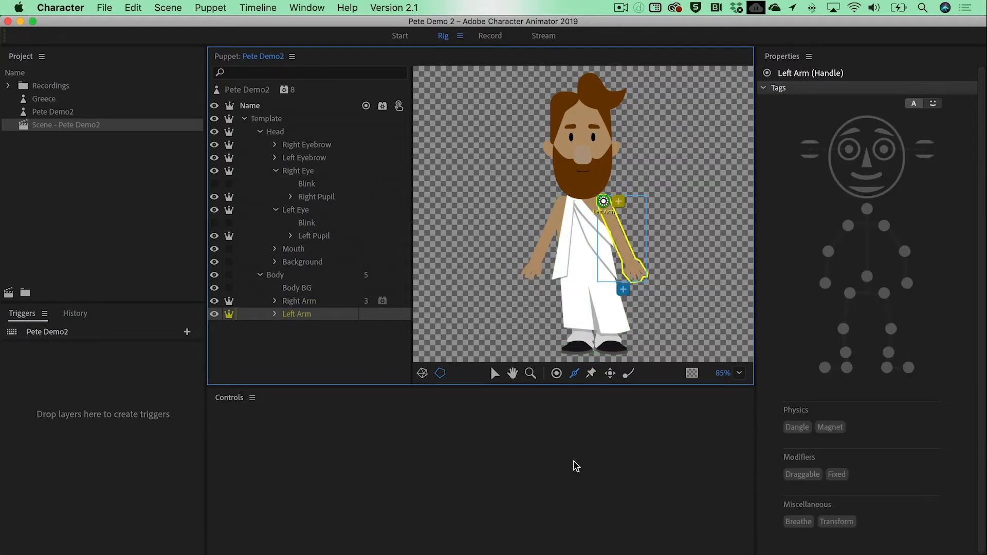
Draw sticks along the left upper arm and forearm, and place a Draggable handle on the left hand.
click(613, 221)
click(624, 251)
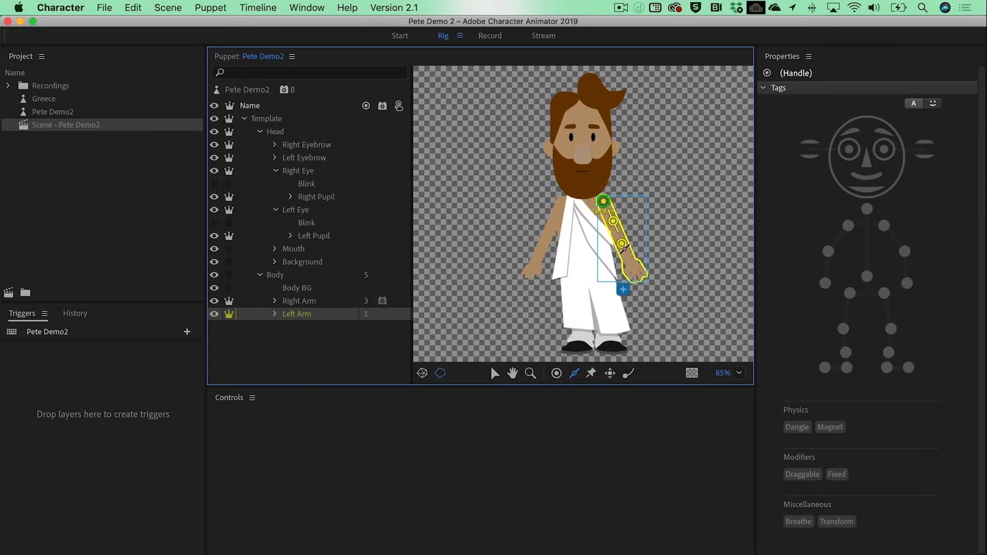
drag(630, 263, 630, 262)
click(611, 373)
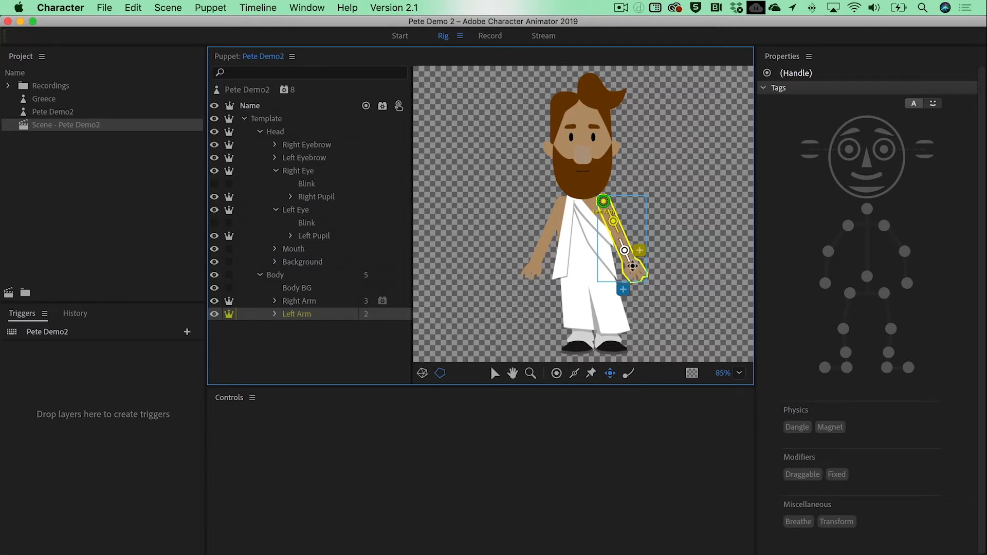
click(633, 266)
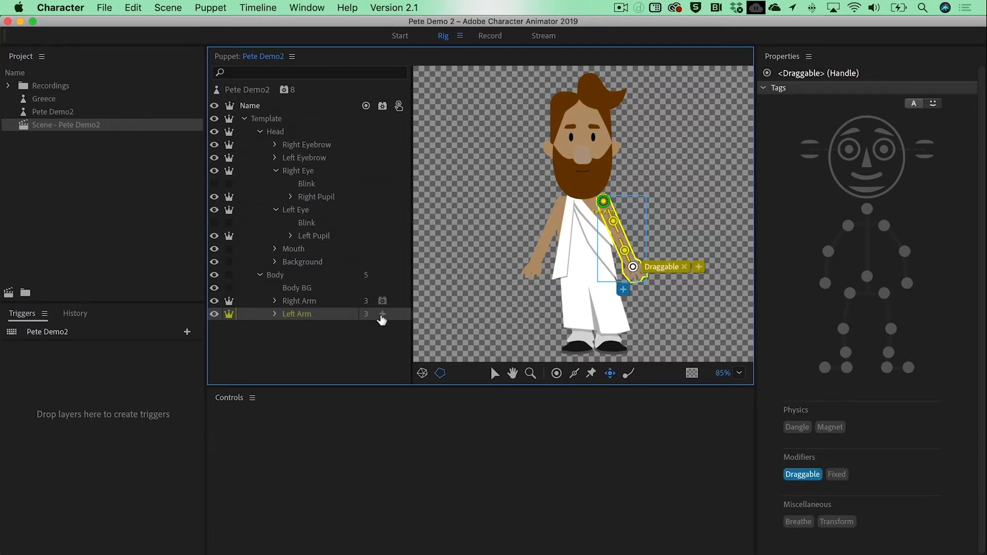
Add the Arm IK behavior to the Left Arm layer and view its settings.
click(381, 316)
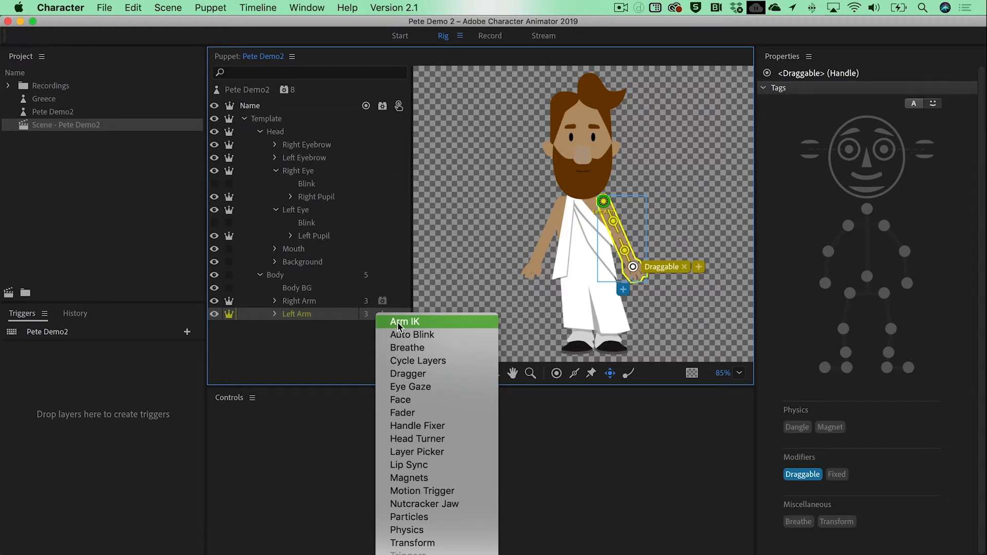
click(399, 323)
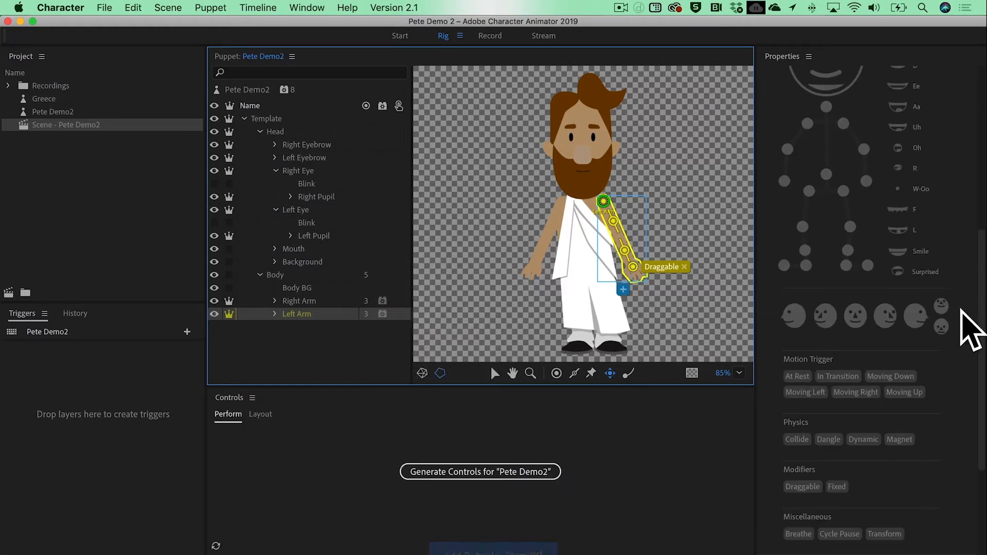
scroll(864, 442, down, 5)
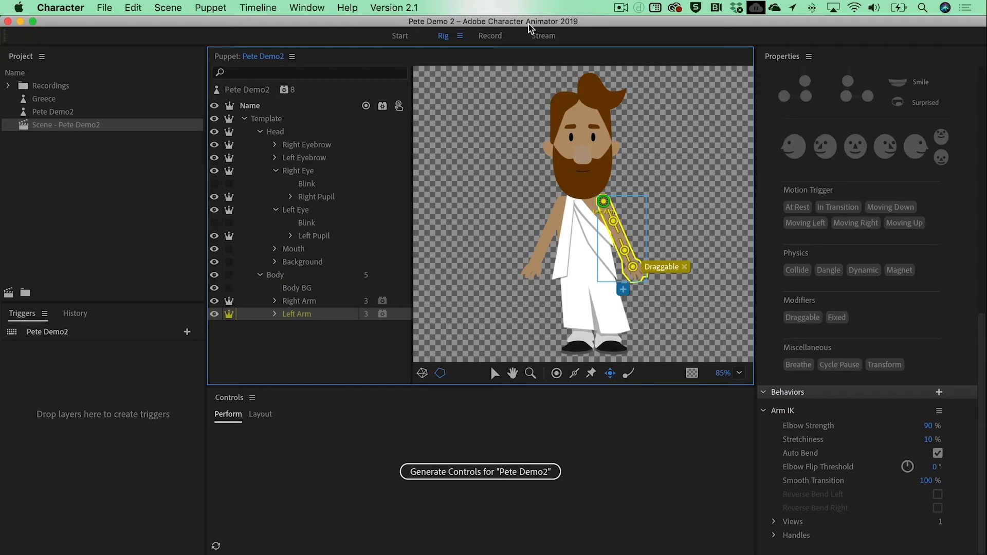
Test the Left Arm's Arm IK behavior in the recording scene by raising the puppet's left hand.
click(490, 36)
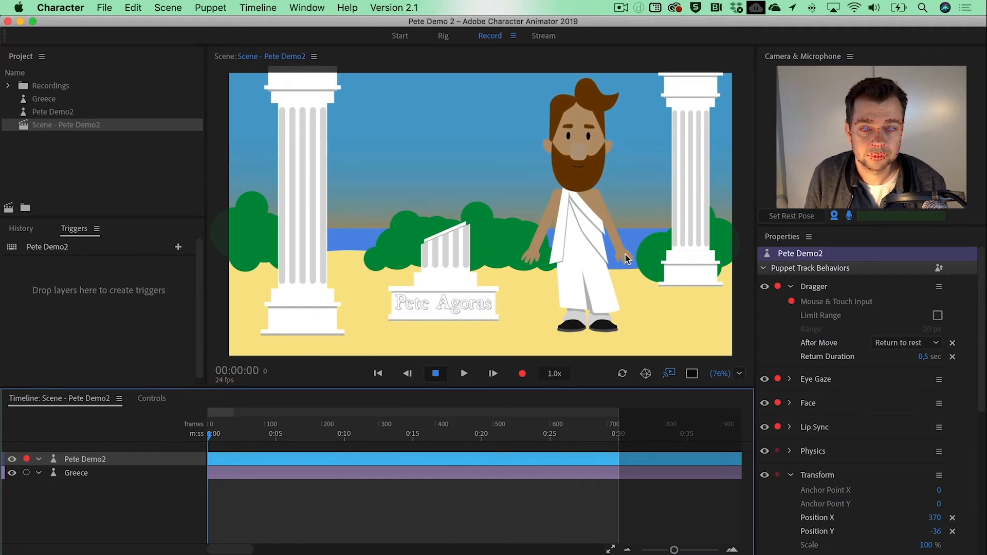
drag(625, 254, 635, 189)
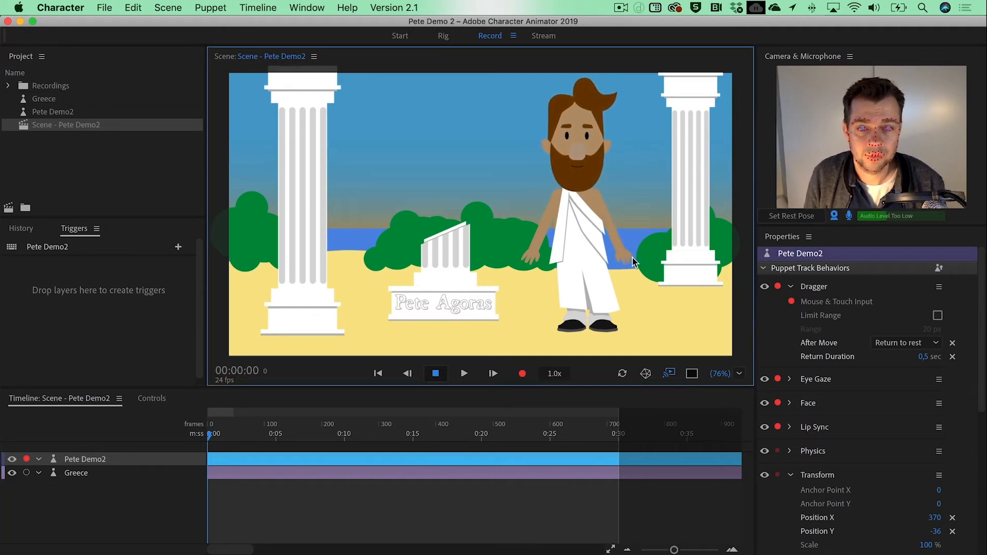
mouse_move(632, 258)
mouse_down()
mouse_move(633, 171)
mouse_move(633, 181)
mouse_up()
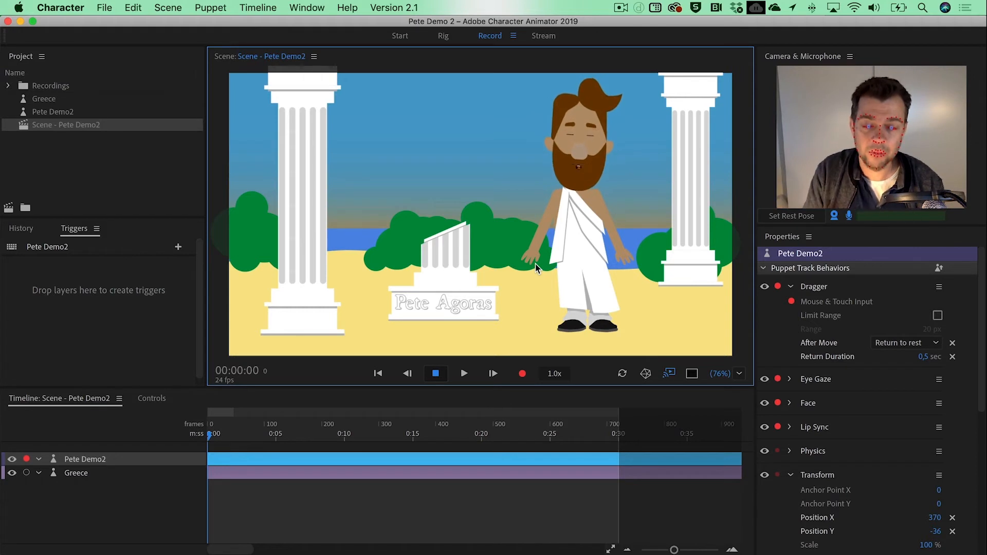
Record a take of about seven seconds capturing the puppet's face, eye gaze and lip sync with audio.
click(523, 375)
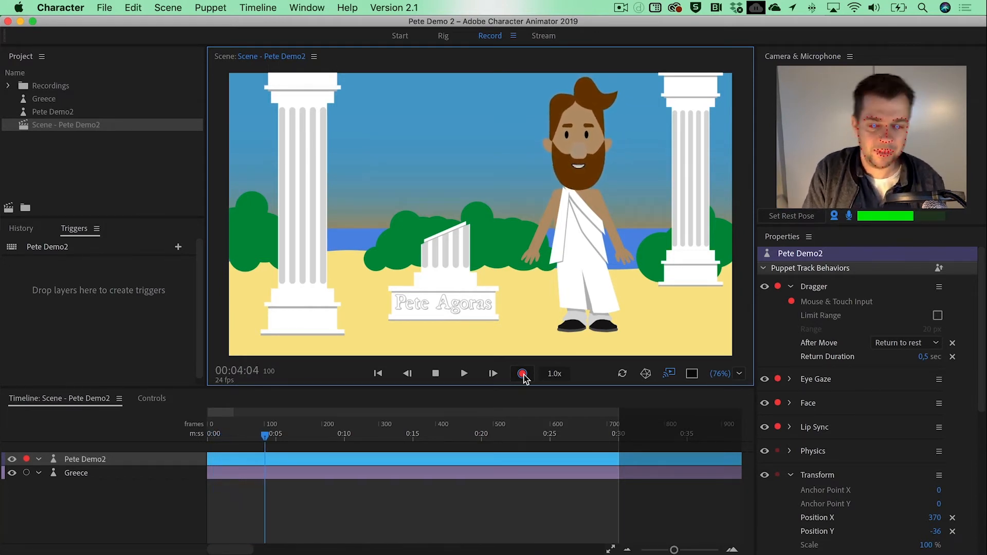
click(439, 374)
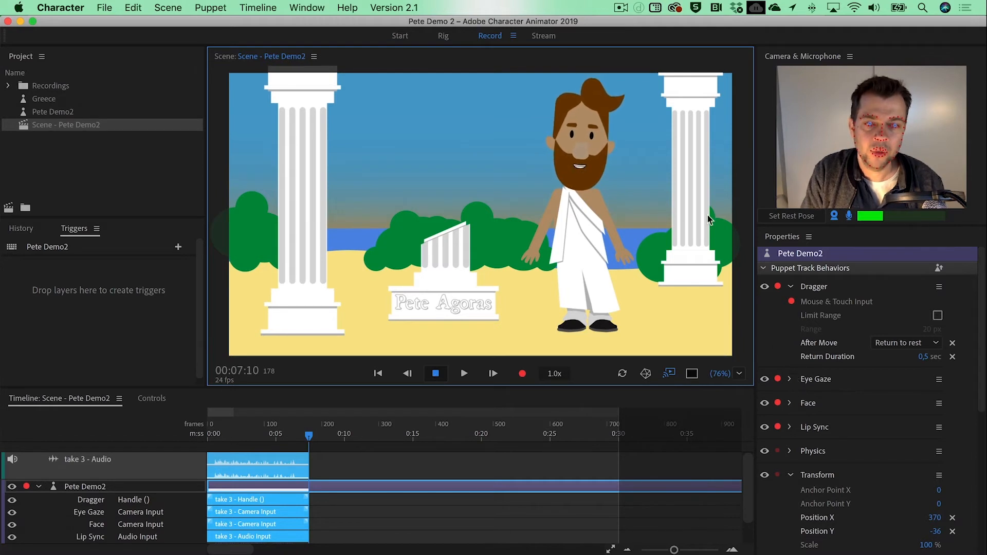
Turn off the microphone and disarm Eye Gaze, Face, Lip Sync and Triggers so that only the Dragger behavior records.
click(849, 217)
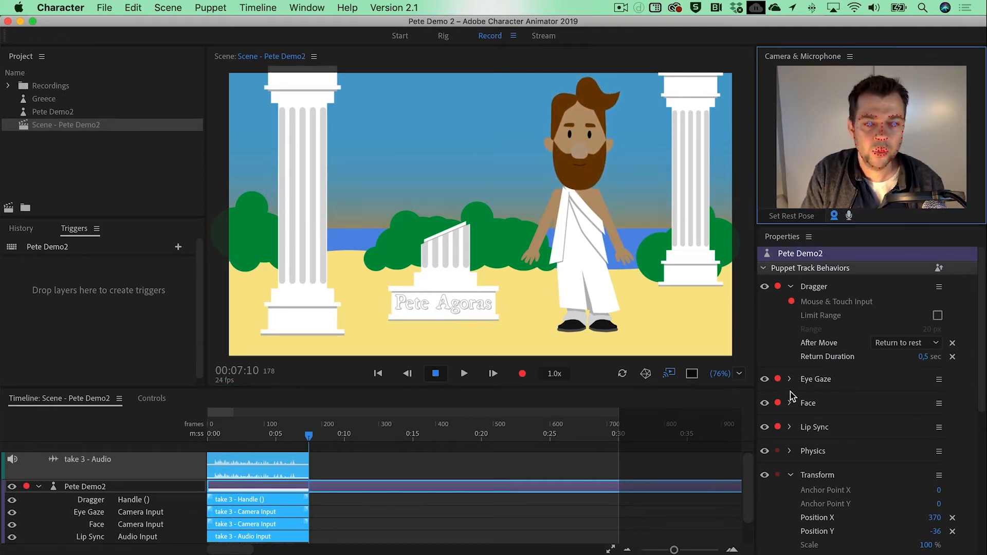
click(777, 379)
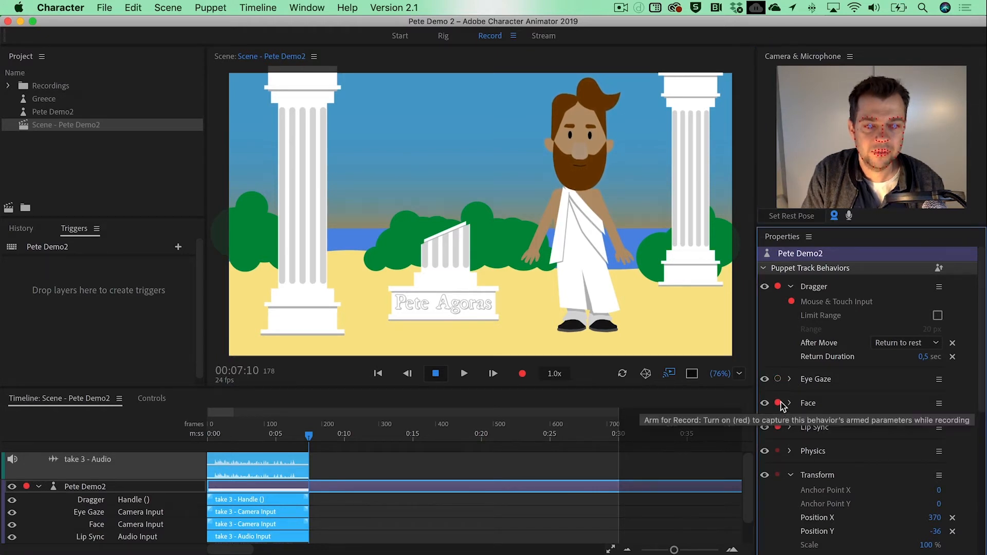
click(779, 404)
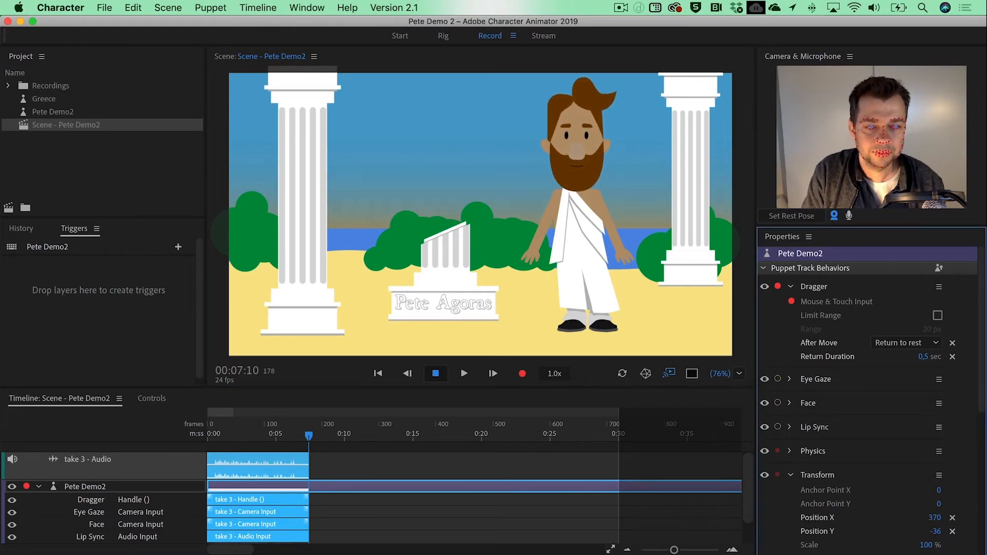
drag(982, 395, 982, 506)
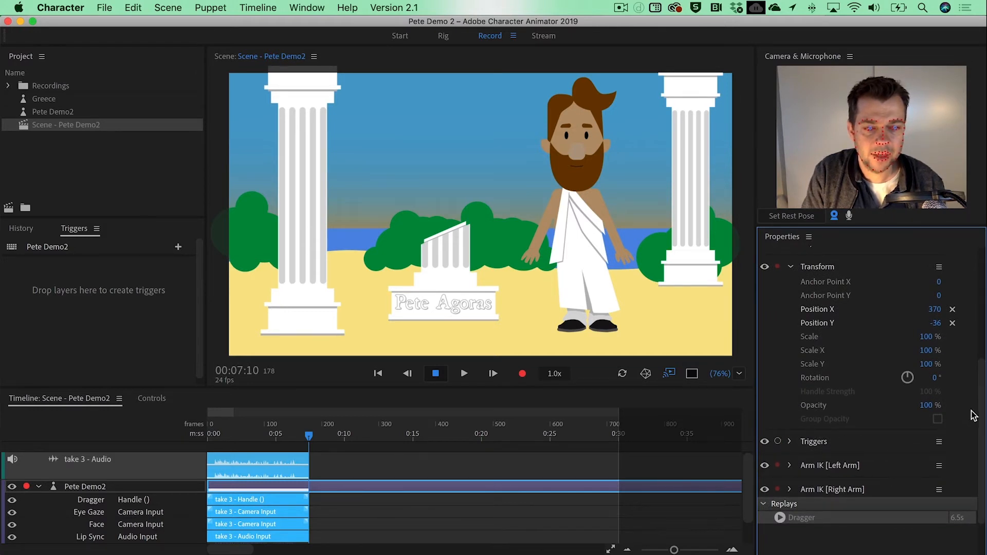
drag(981, 404, 976, 272)
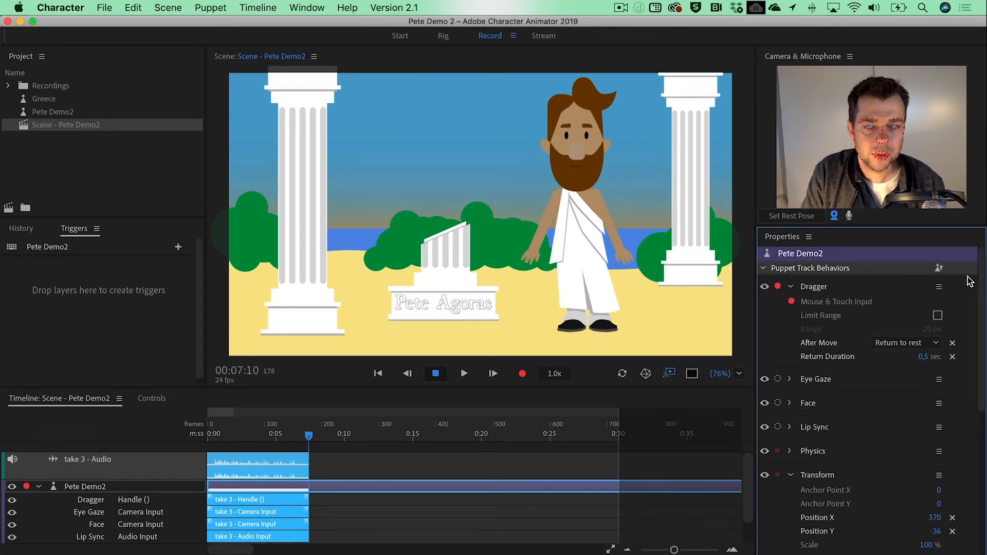
click(792, 301)
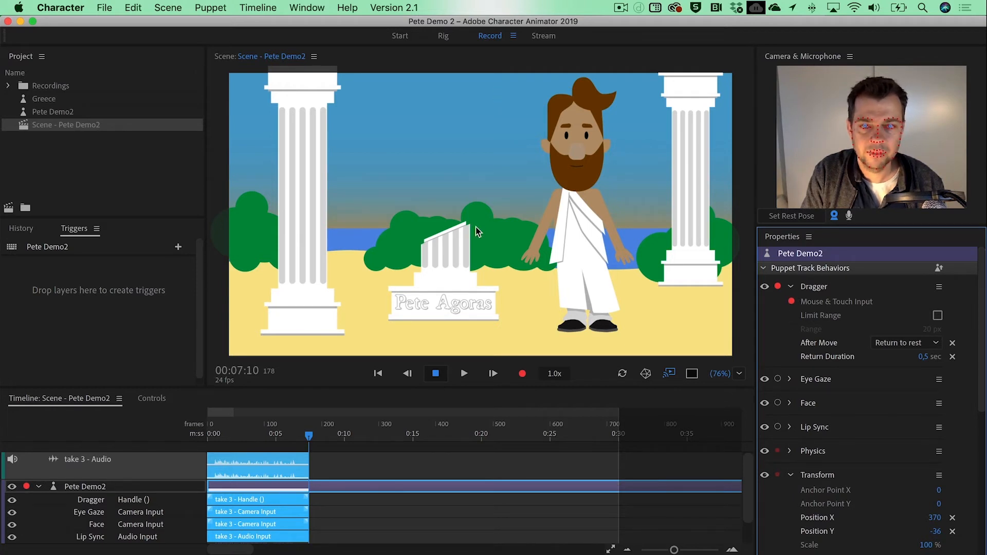
Record a Dragger take from the scene's start, raising the puppet's right hand, and scrub the timeline to review it.
click(523, 375)
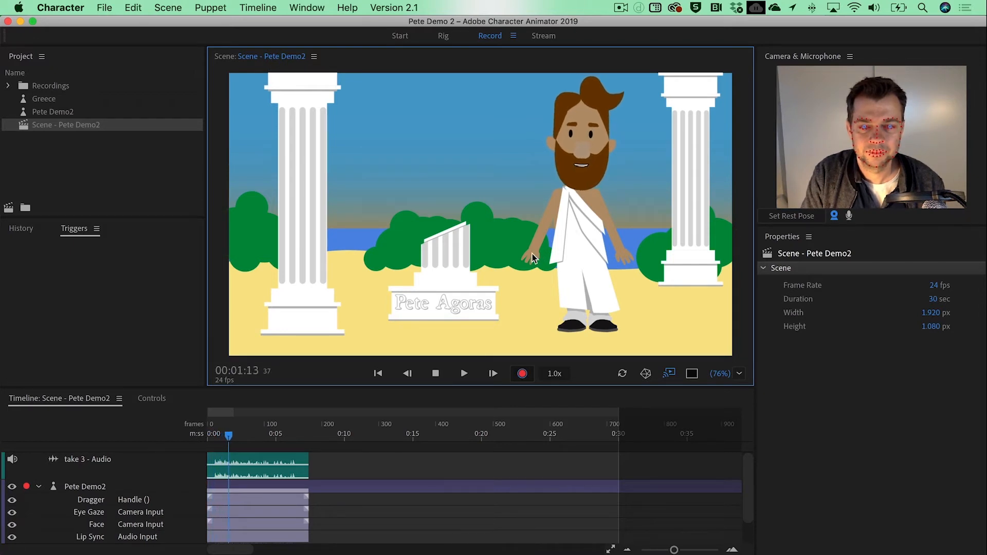
drag(533, 254, 521, 164)
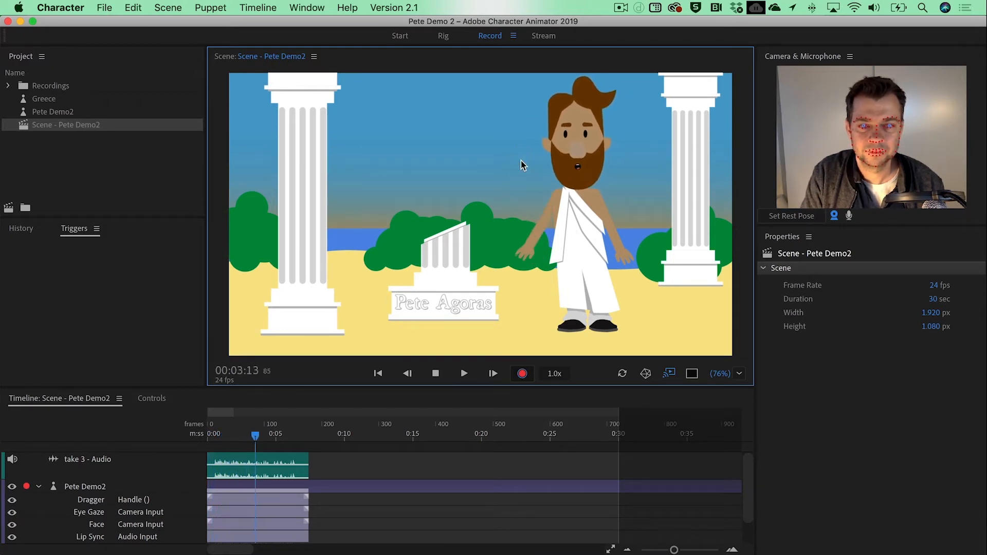
click(437, 374)
drag(284, 437, 257, 441)
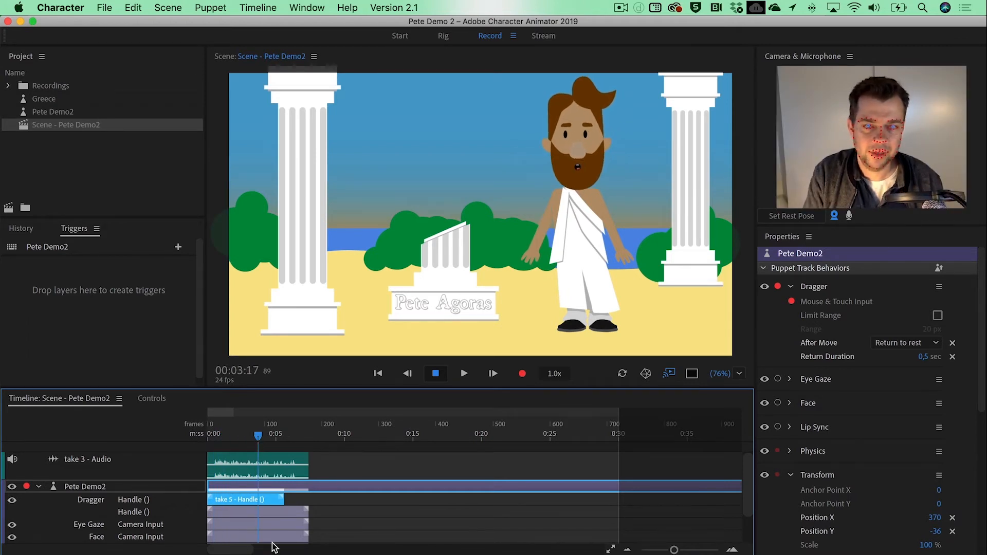
drag(256, 436, 277, 438)
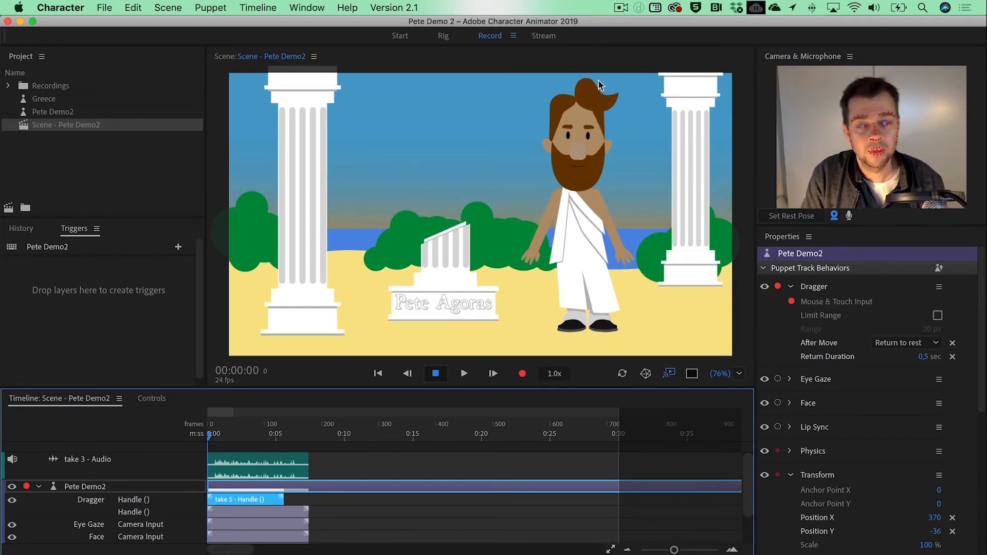
Switch to Illustrator and move the hair tuft's path out of the Background group to just above it inside Head.
click(443, 36)
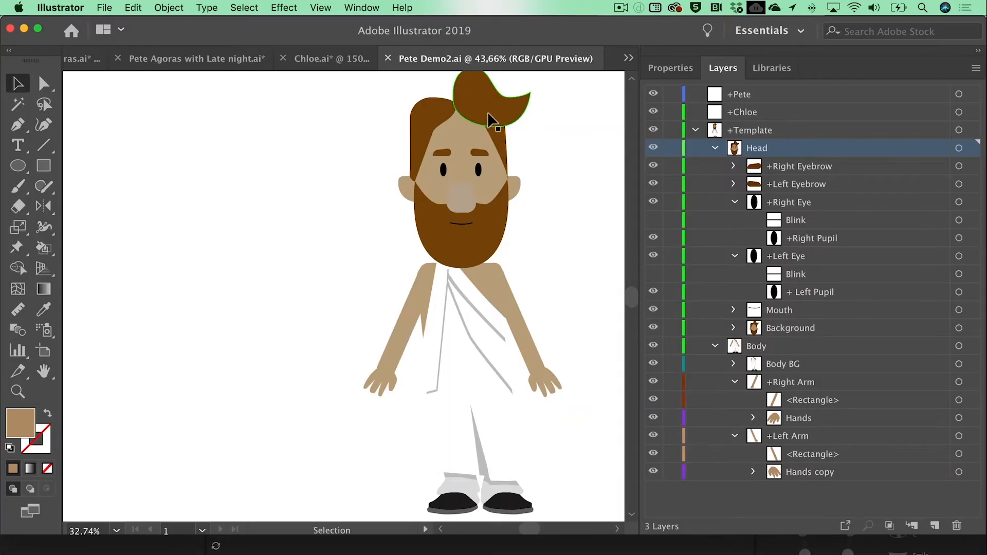
click(491, 119)
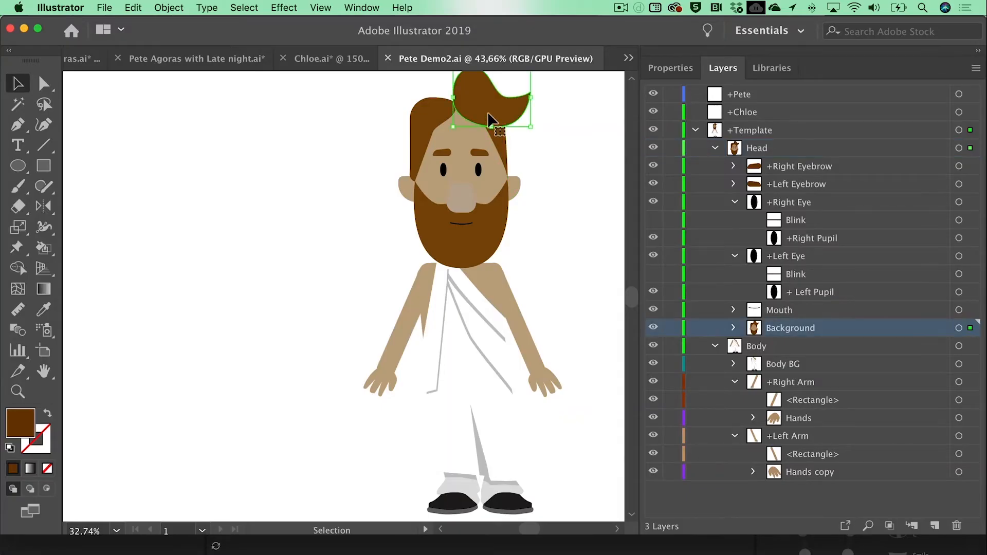
click(735, 329)
click(776, 365)
drag(781, 366, 780, 320)
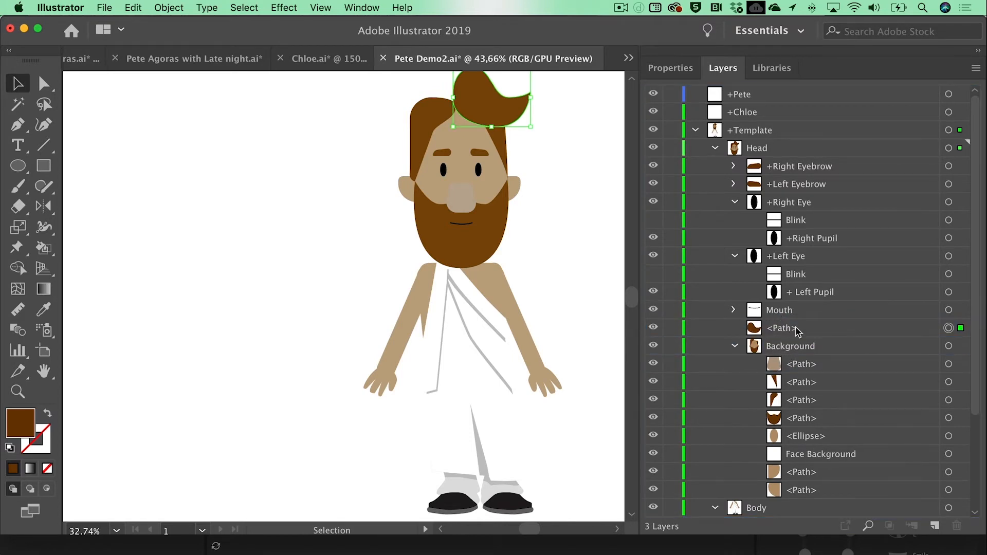
Rename the hair tuft's path as Hair Dangle and save the Illustrator file.
double_click(790, 329)
text(Hair Dangle)
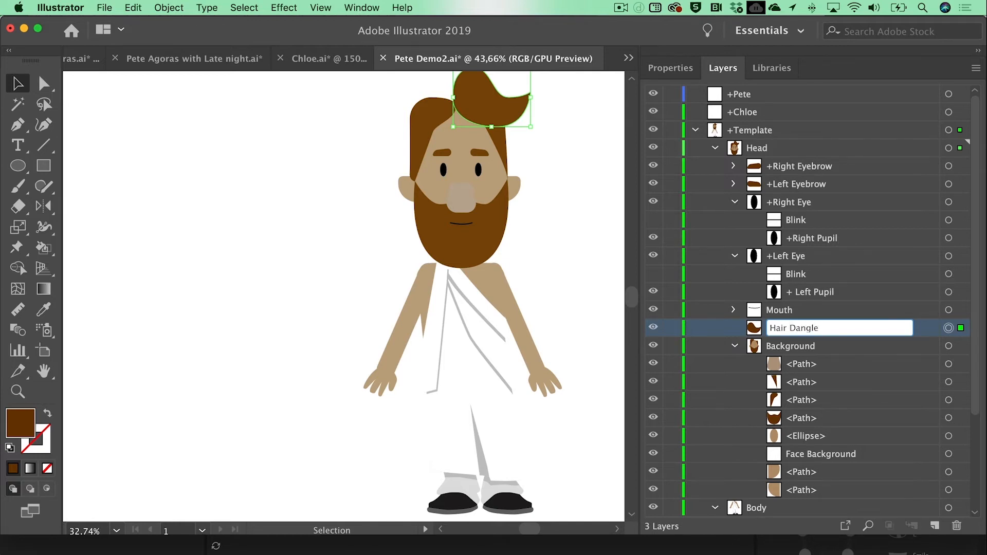
key(Return)
key(super+s)
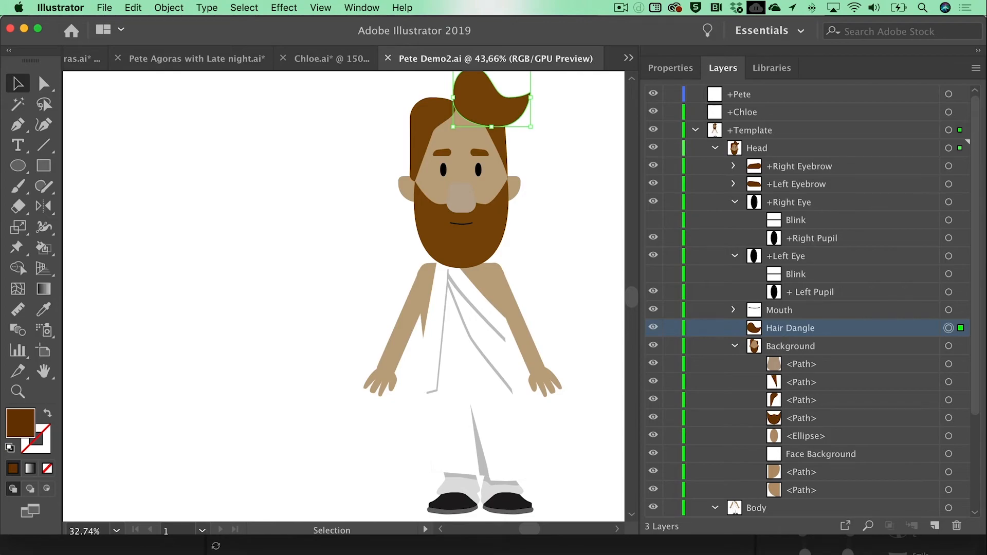
Switch back to Character Animator and add a Dangle handle at the tip of the Hair Dangle layer.
key(super+Tab)
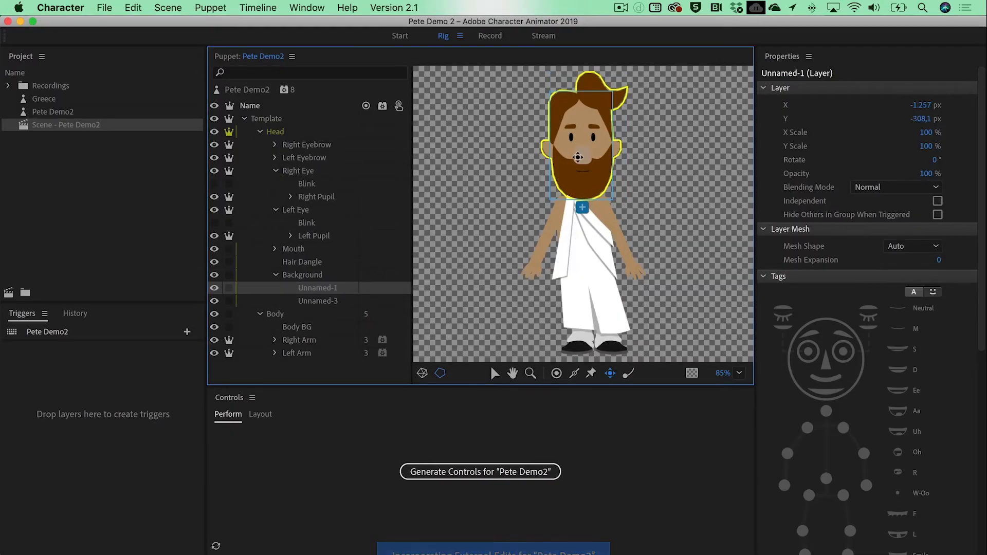
click(306, 263)
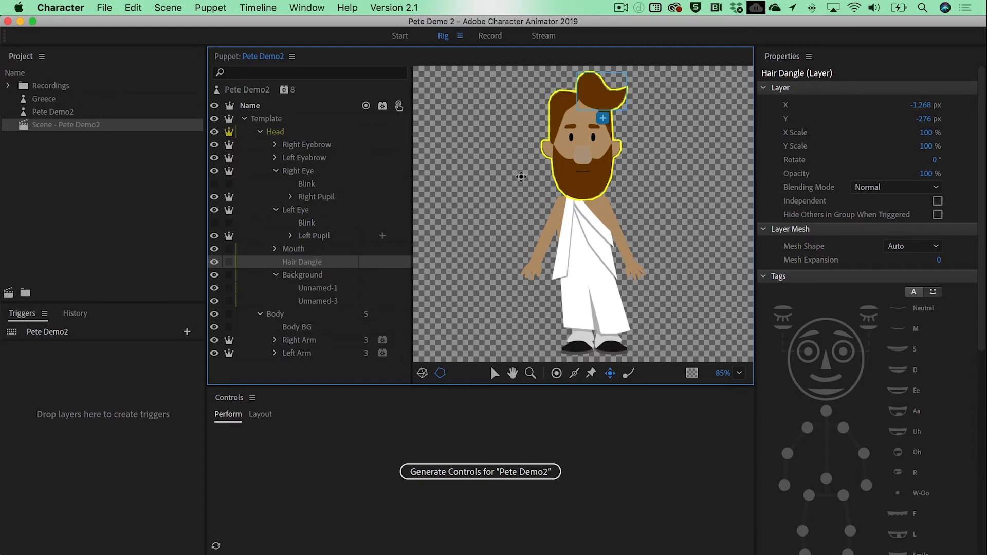
click(629, 374)
click(619, 99)
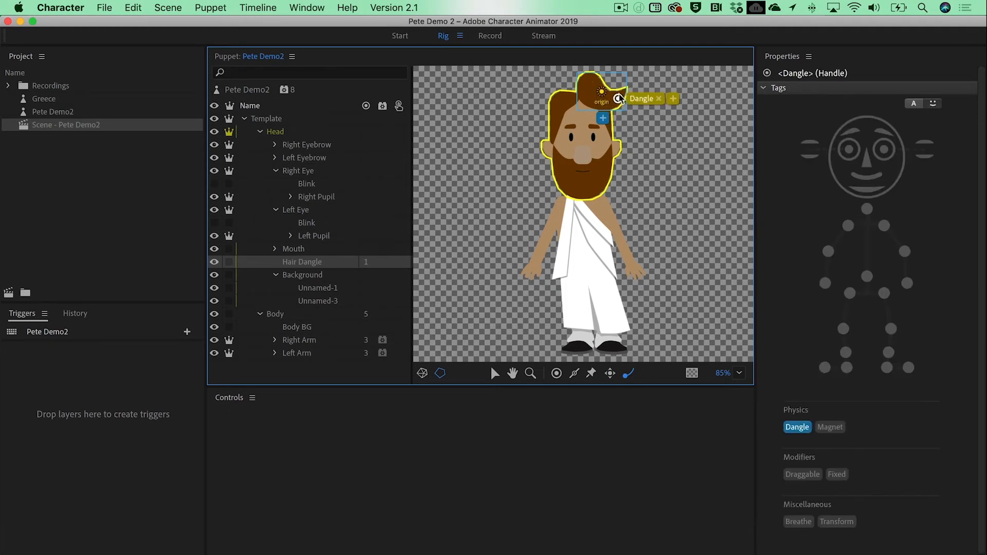
Move the Hair Dangle layer's origin handle to the base of the tuft and slightly adjust the Dangle handle's position.
drag(603, 92, 586, 90)
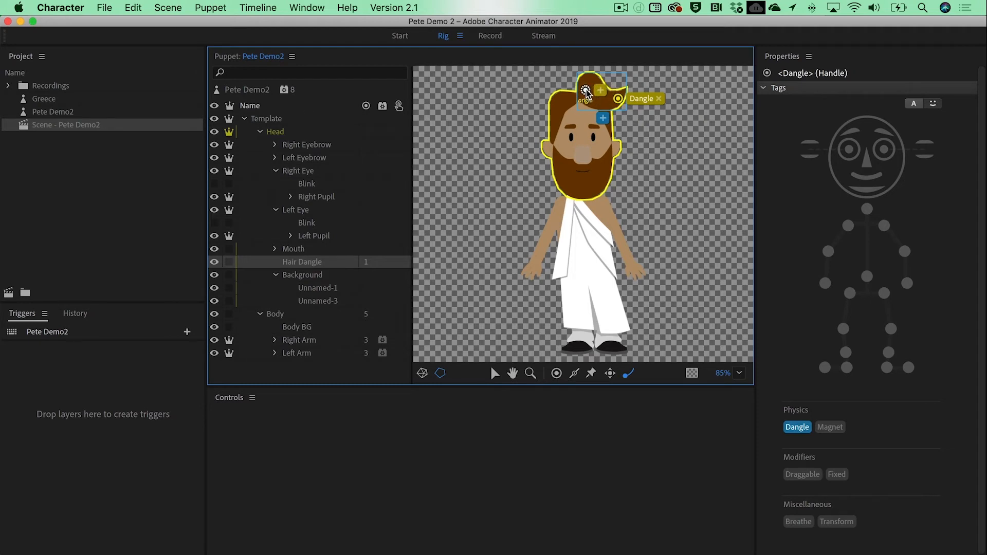
click(586, 92)
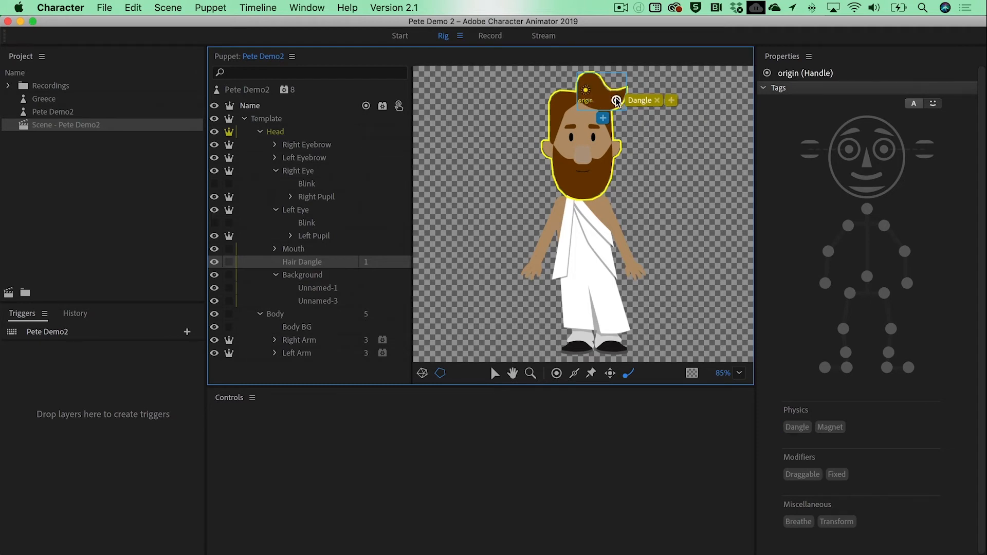
click(616, 101)
Return to the Record workspace and rearm Eye Gaze, Face, Lip Sync and Triggers for recording.
click(496, 37)
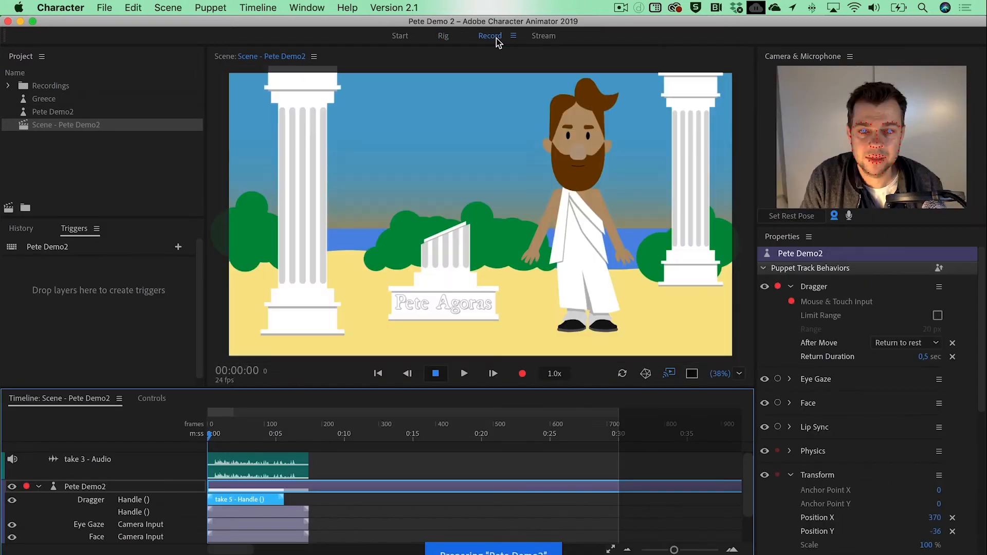
click(778, 379)
click(777, 403)
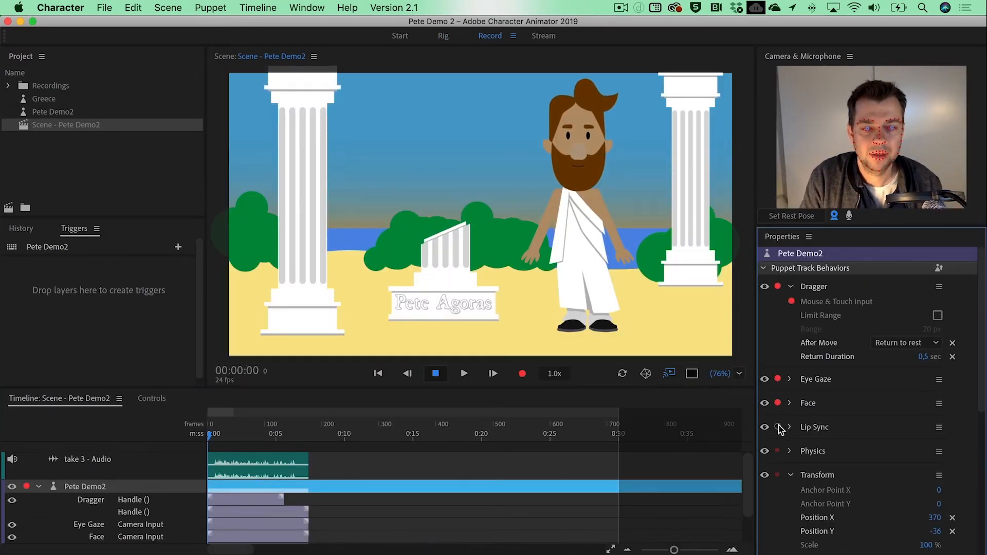
scroll(779, 421, down, 5)
scroll(779, 422, down, 1)
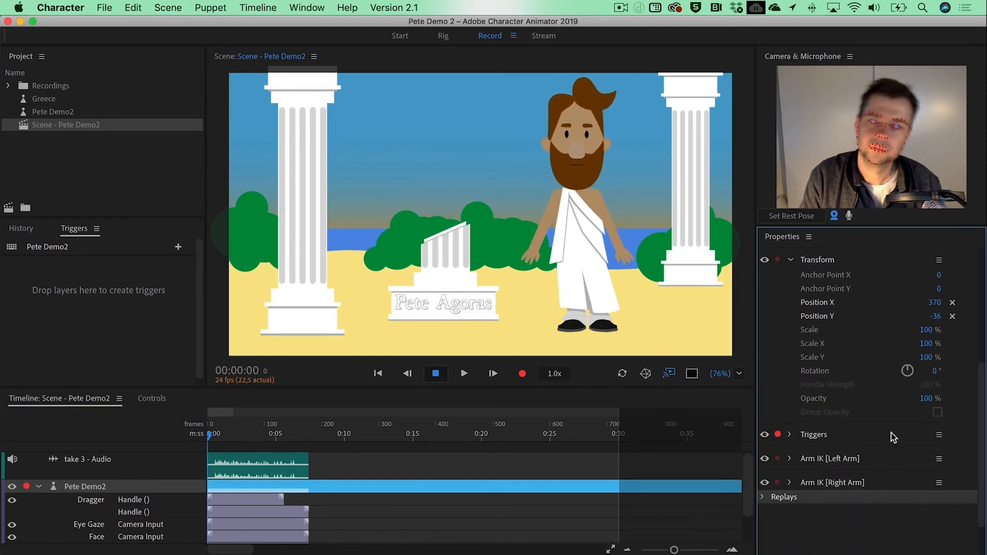
drag(979, 405, 971, 278)
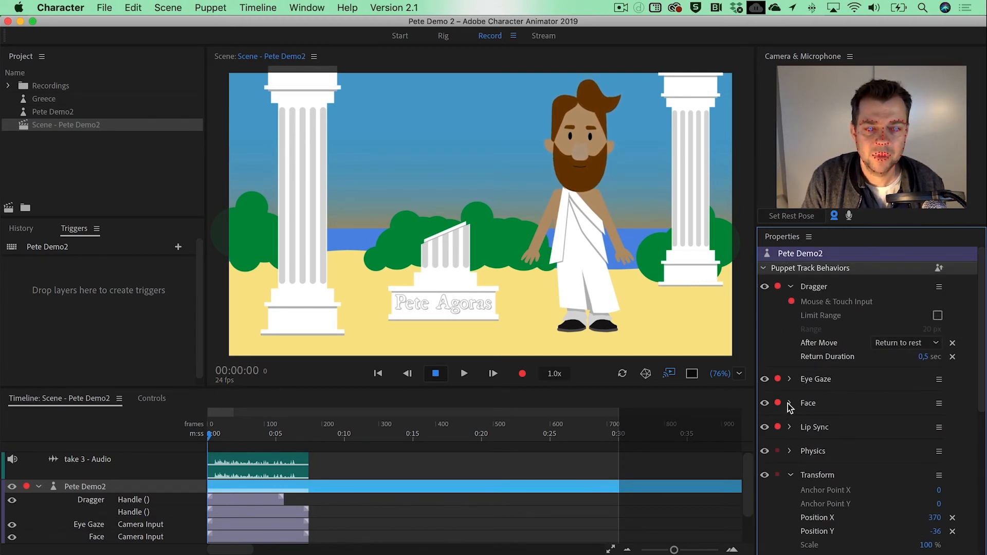
Try a Dangle Stiffness of 34% in the Physics behavior, settle on 75%, and return to the Rig workspace.
click(790, 451)
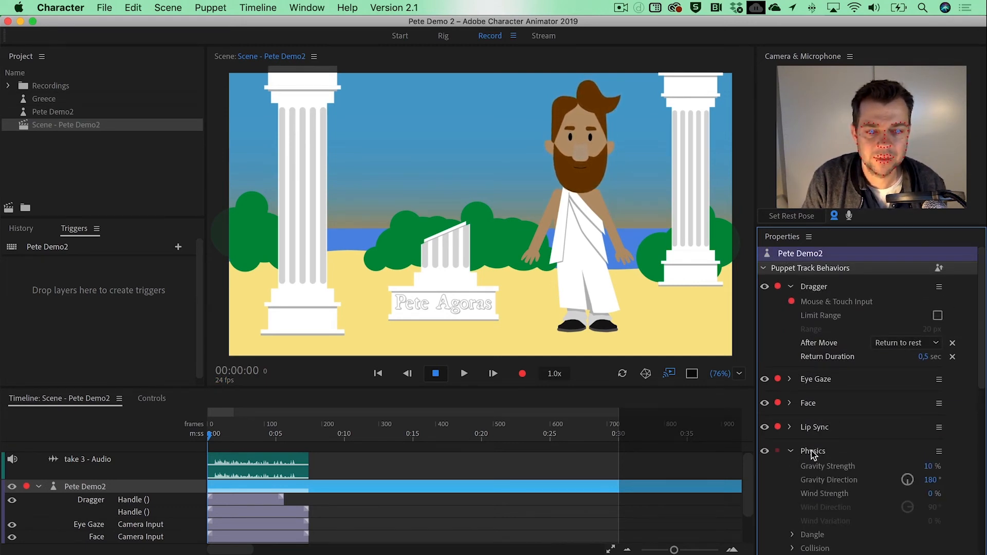
scroll(981, 379, down, 5)
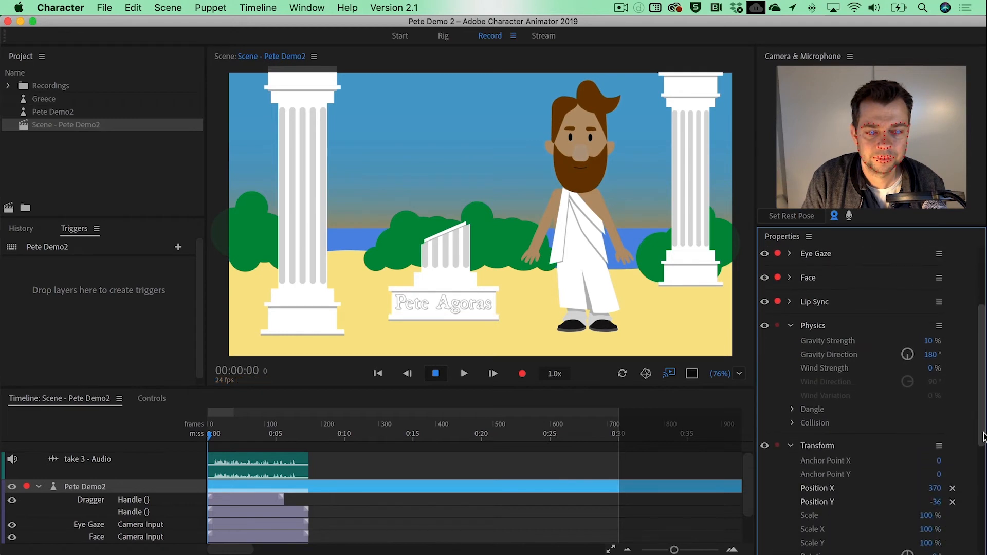
click(793, 408)
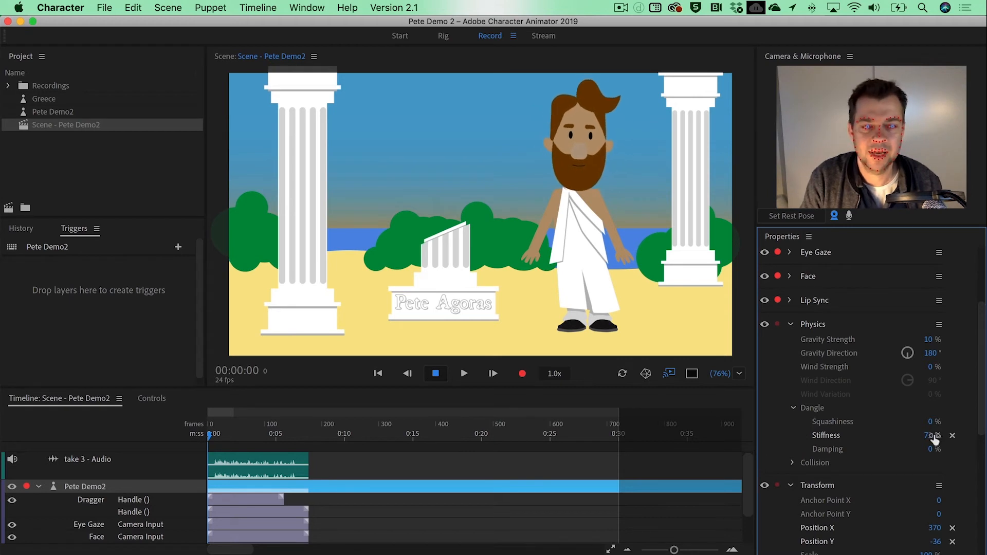
drag(930, 436, 905, 437)
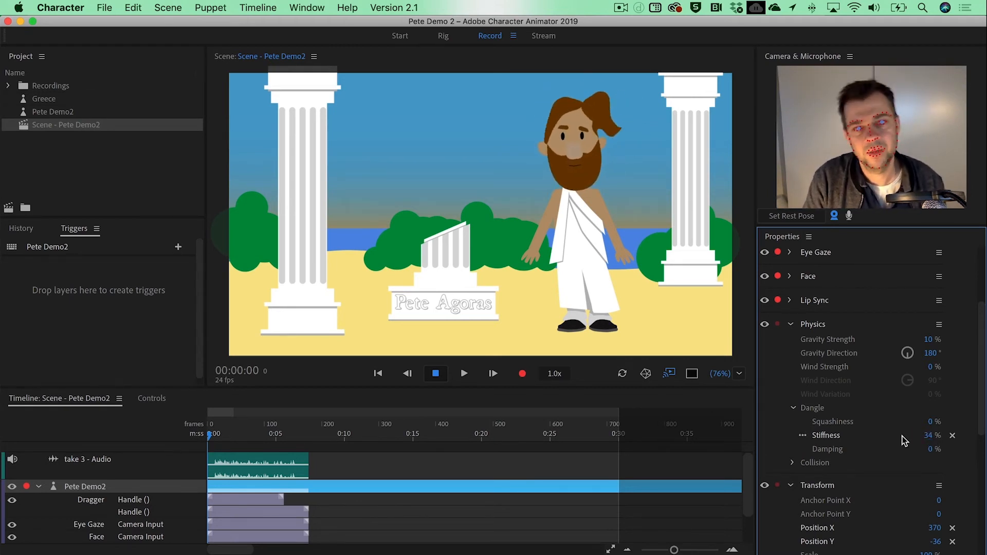
drag(929, 437, 943, 435)
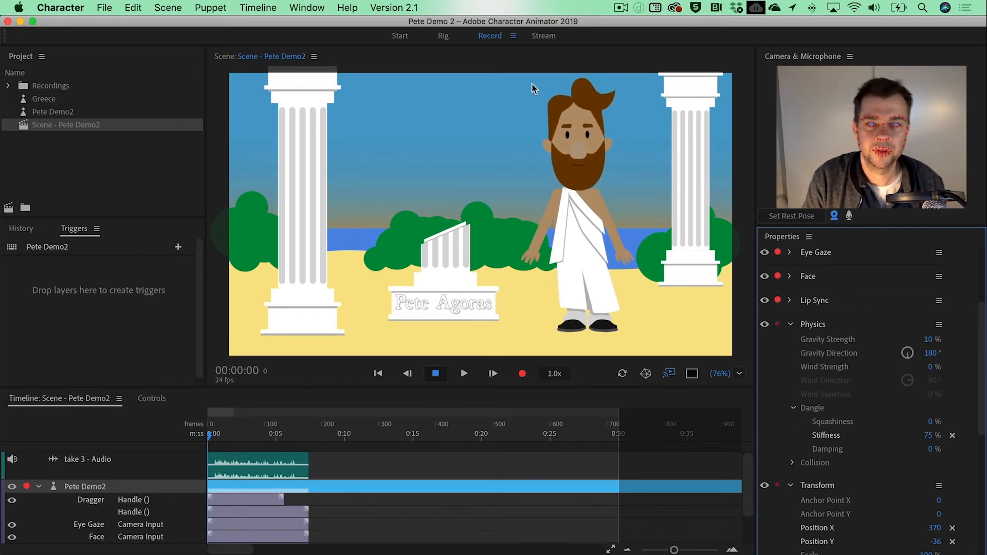
click(444, 36)
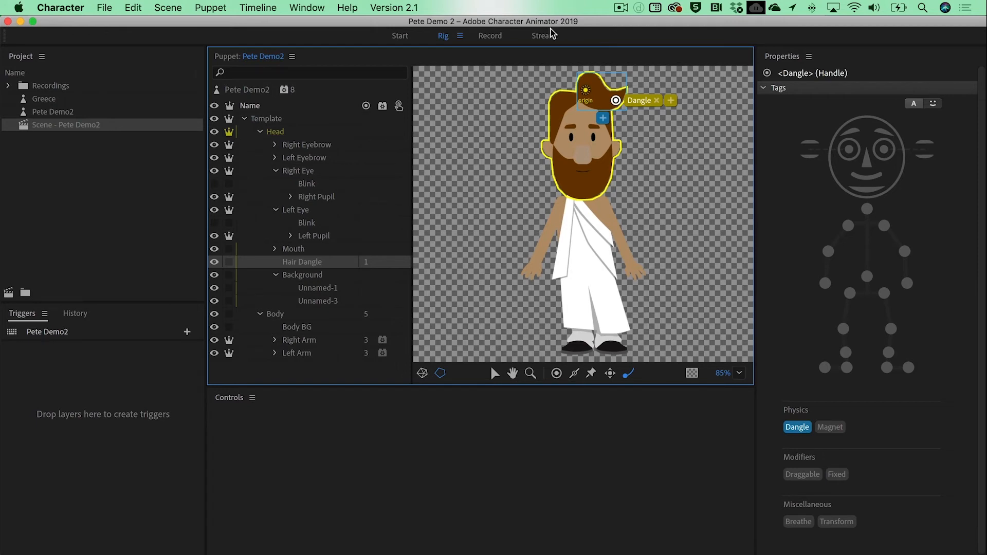
Return to the Record workspace and create a replay and trigger from Pete Demo2's take 5 Dragger handle recording.
click(491, 37)
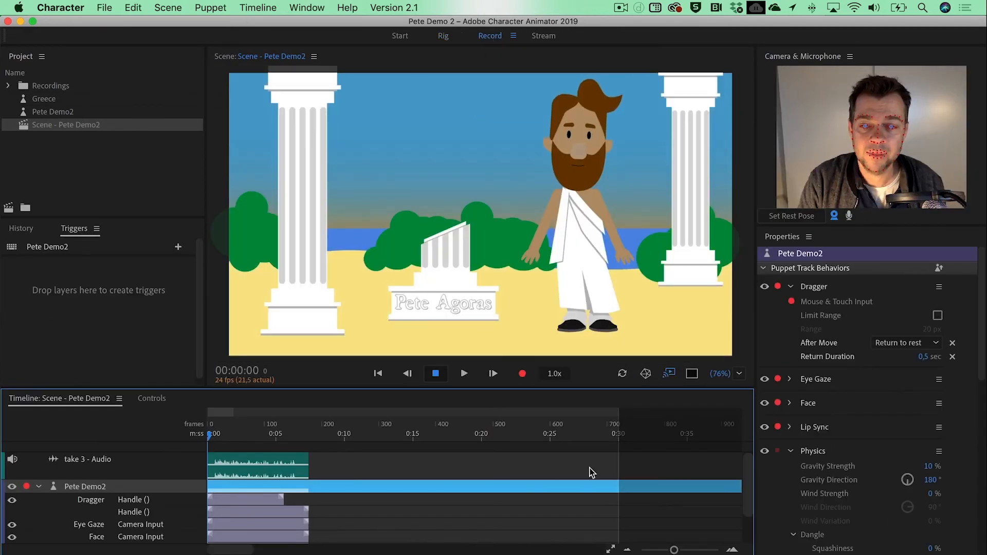
mouse_move(749, 480)
mouse_down()
mouse_move(750, 519)
mouse_move(749, 496)
mouse_up()
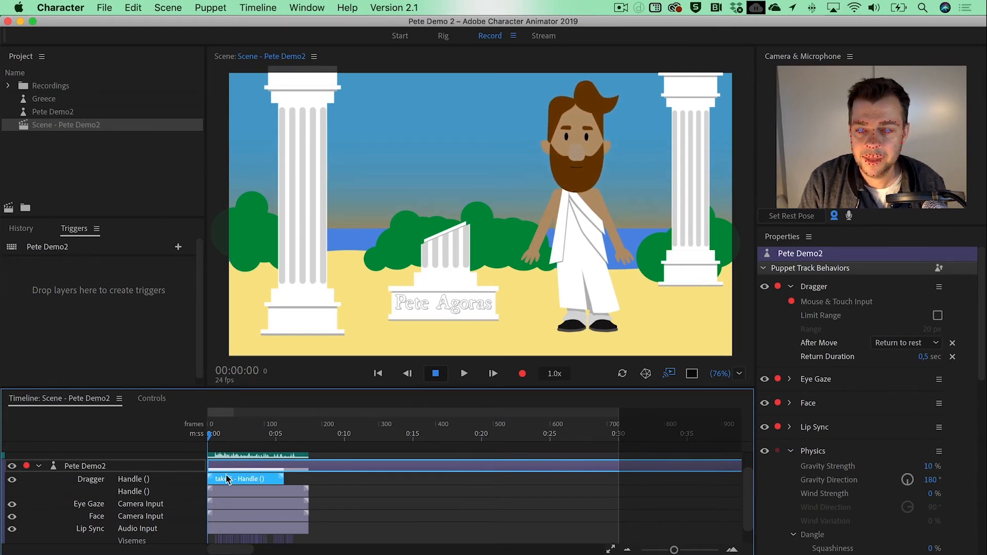
mouse_move(214, 443)
mouse_down()
mouse_move(273, 437)
mouse_move(206, 435)
mouse_up()
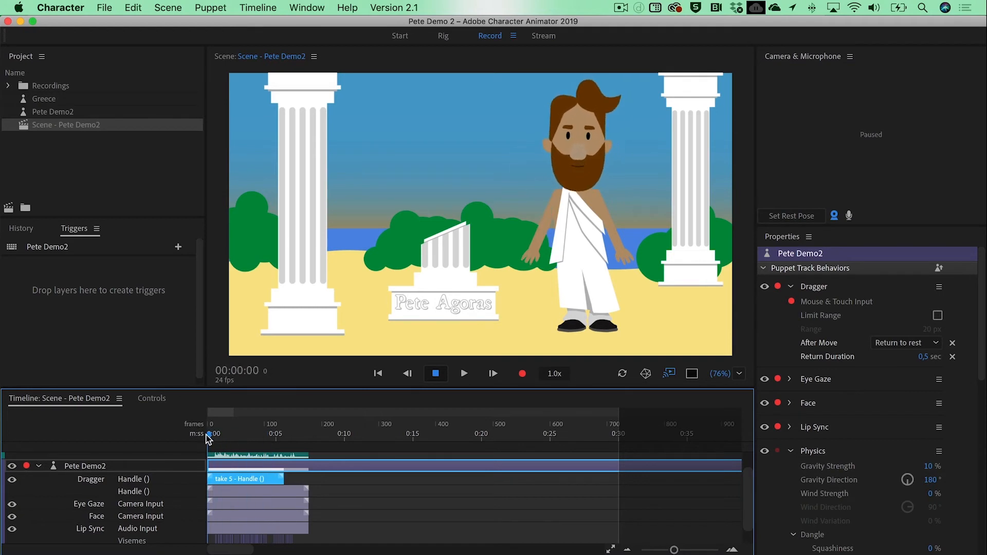
right_click(237, 479)
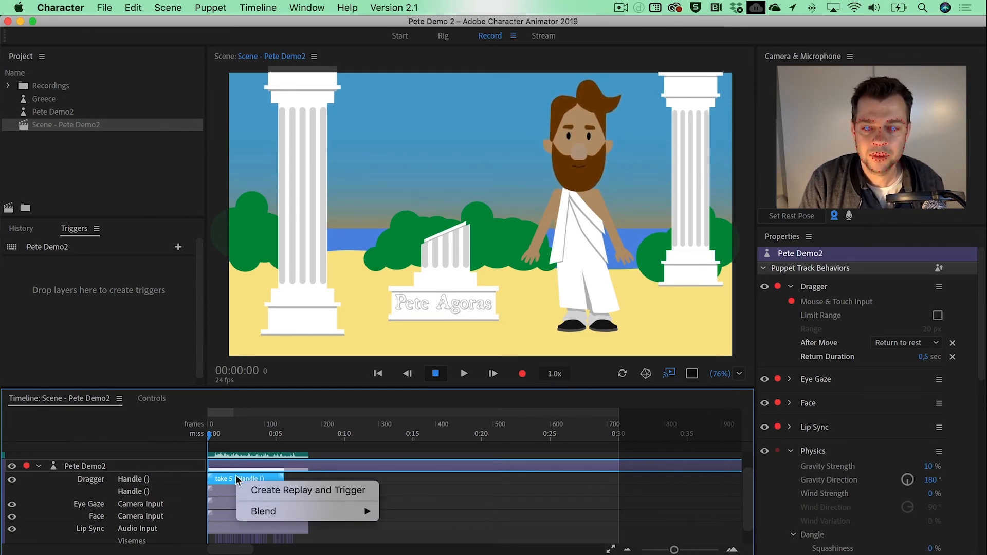
click(285, 491)
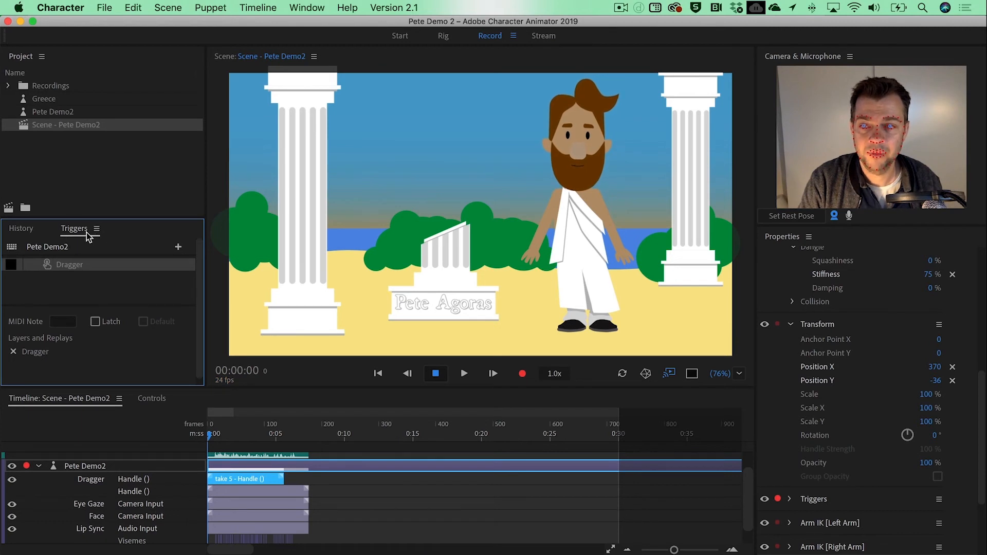
Assign 1 as the trigger key of the Dragger replay and test the replay on the puppet.
click(13, 265)
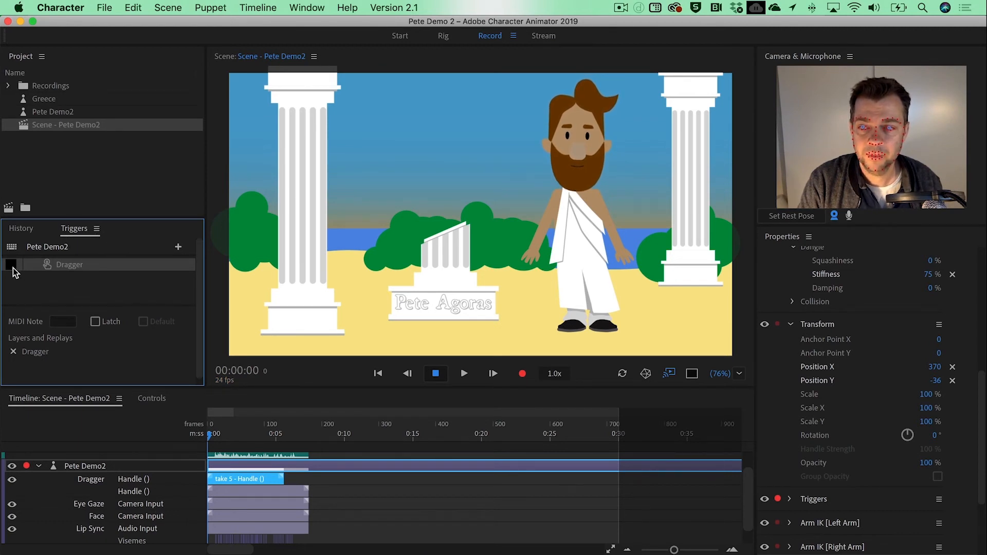
text(1)
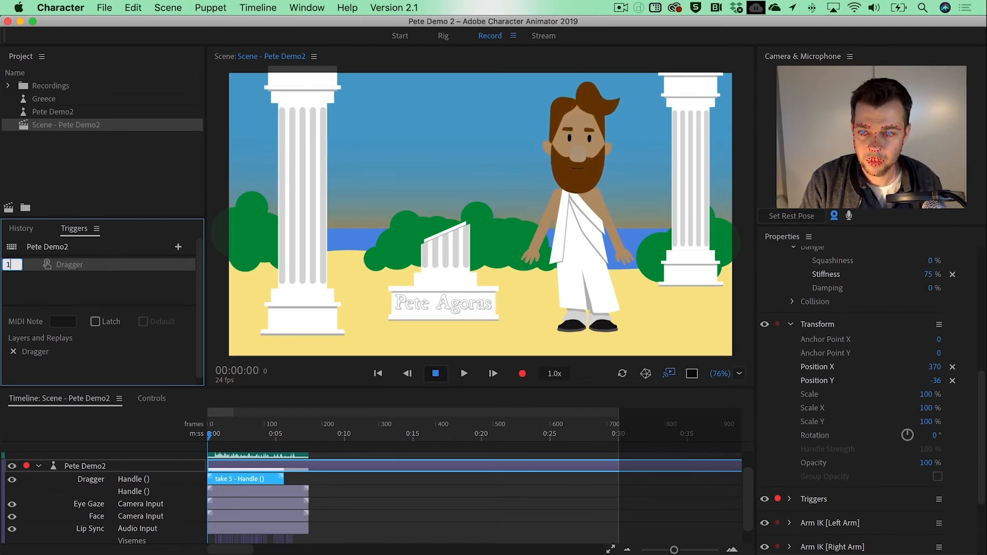
click(36, 289)
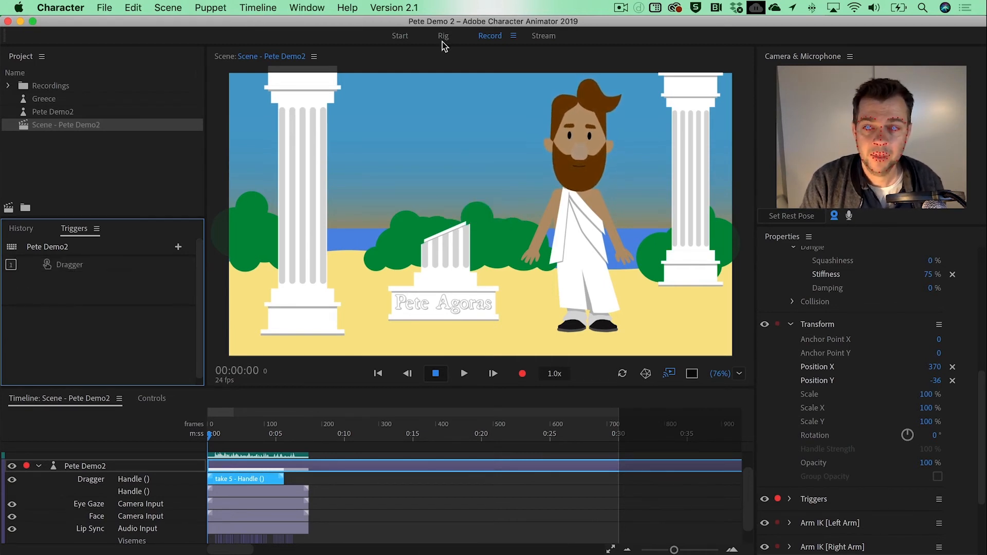
key(1)
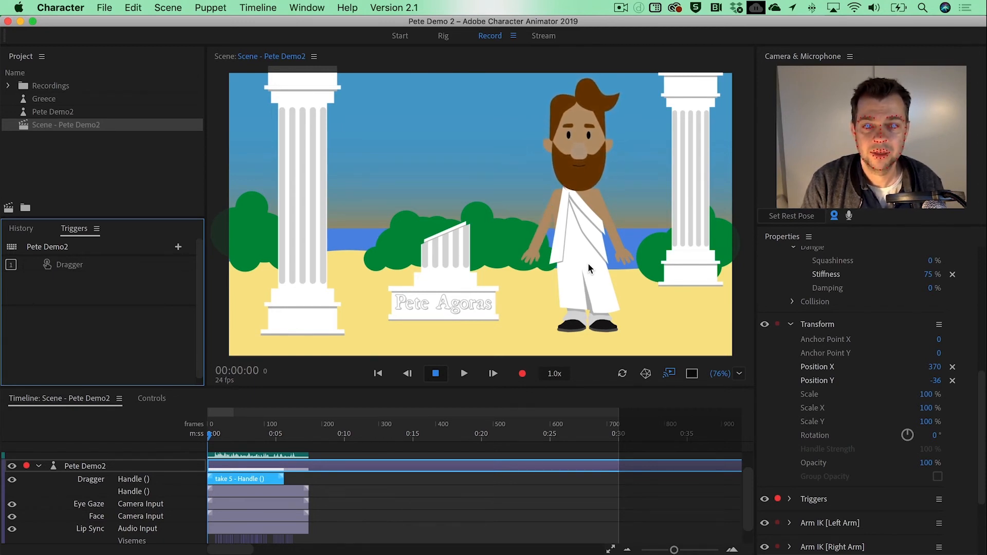
key(1)
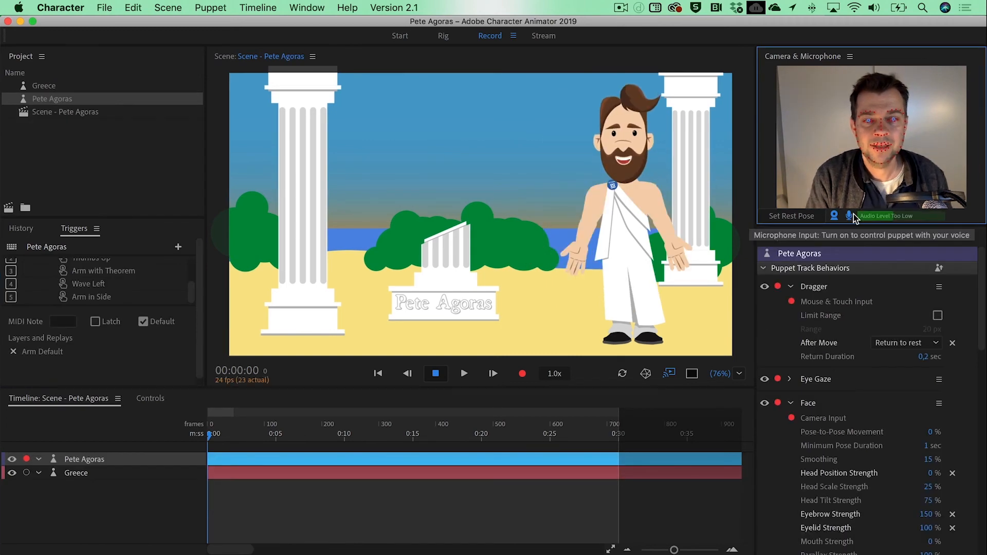
In the Rig workspace, preview the Pete Agoras puppet's Wave Left, Thumbs Up and Arm in Side layers, hiding each again.
click(444, 36)
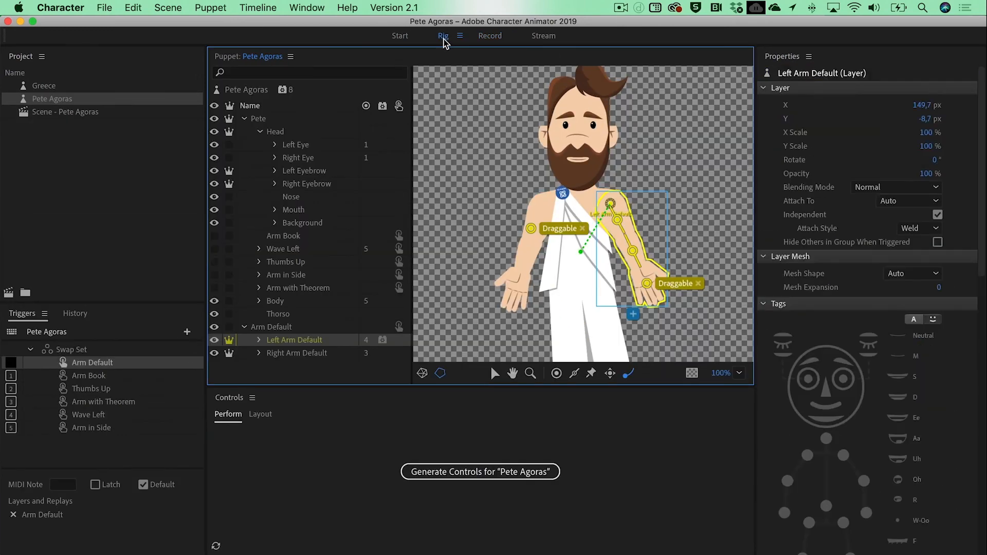
click(290, 250)
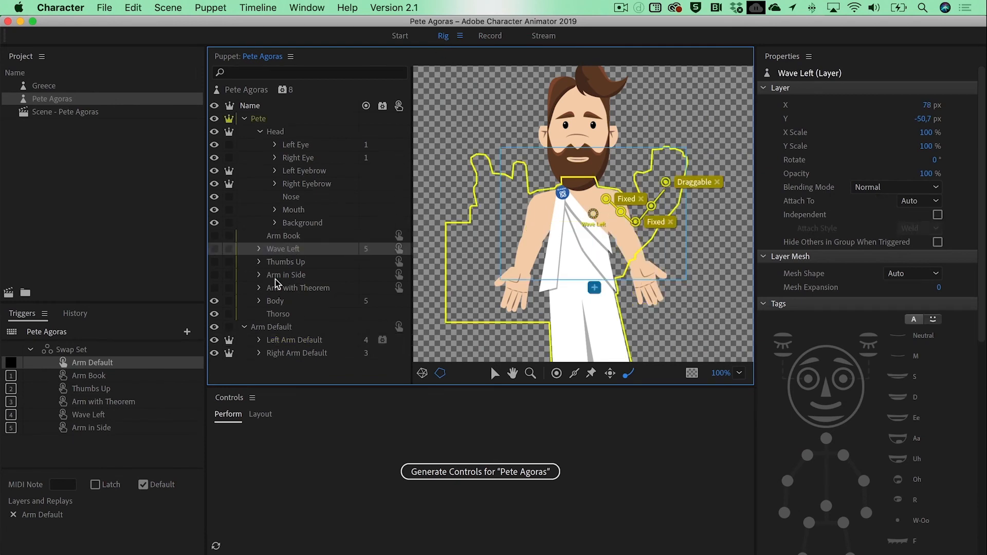
click(215, 249)
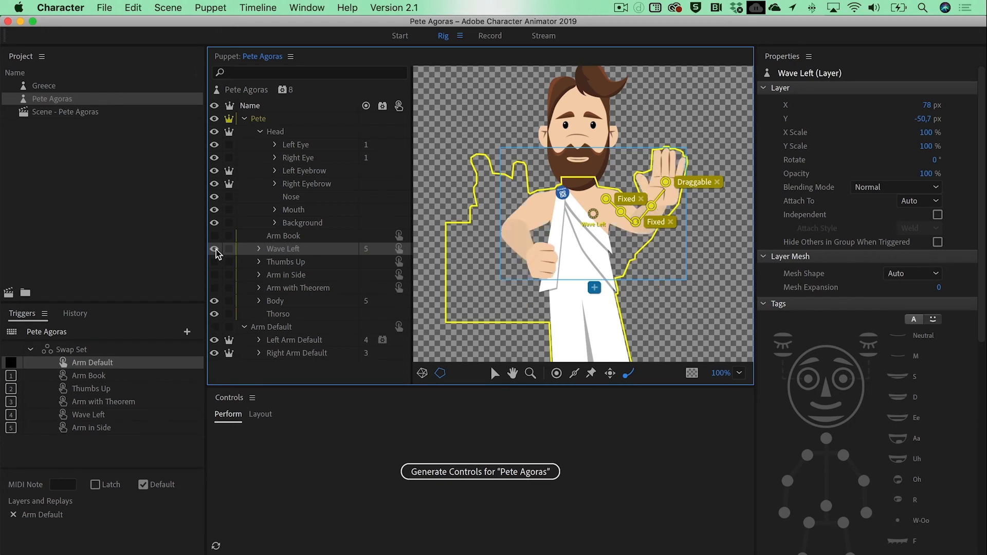
click(215, 249)
click(215, 262)
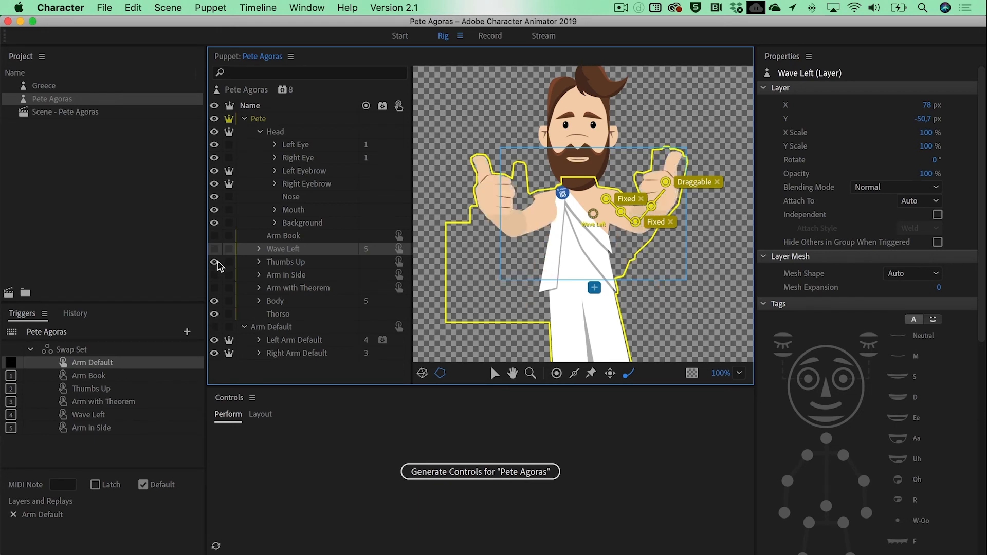
click(215, 263)
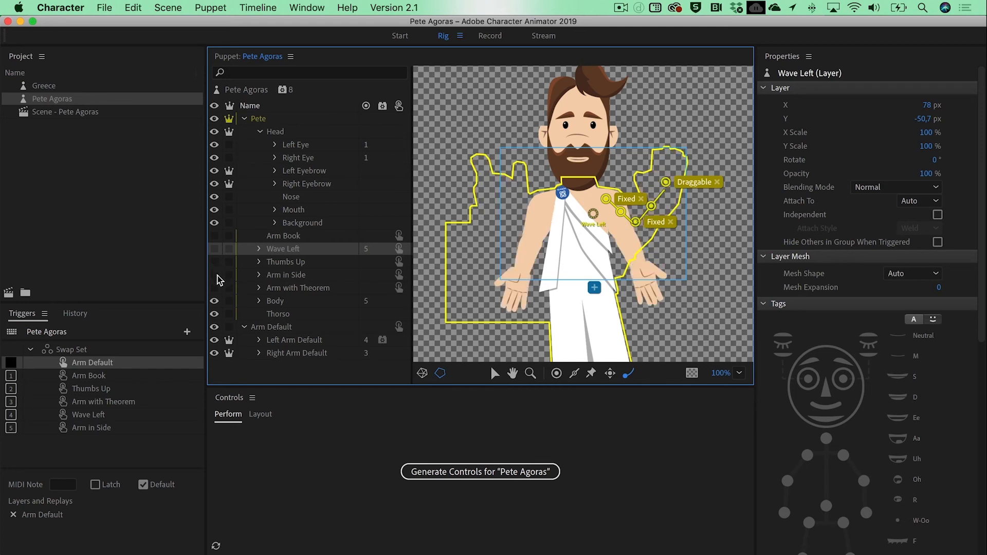
click(215, 275)
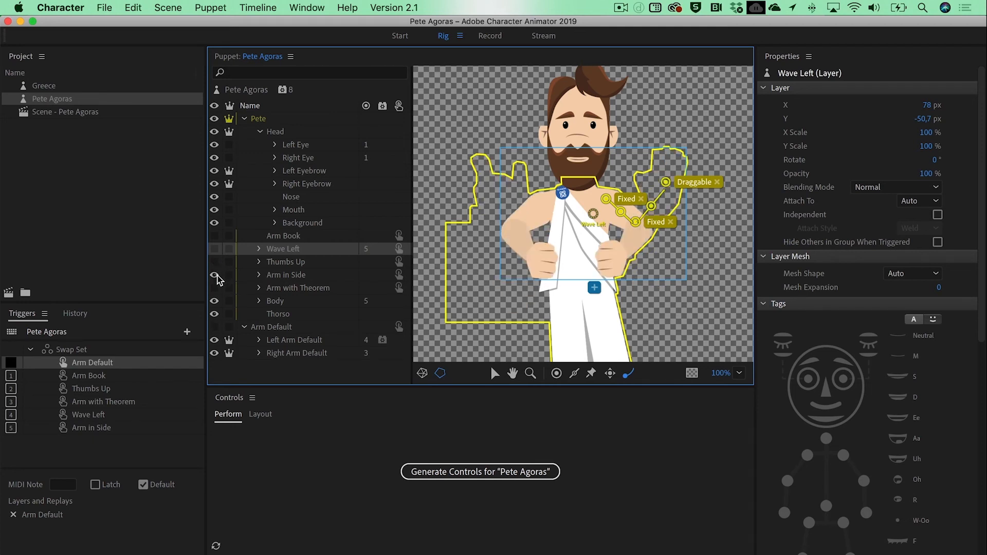
click(216, 276)
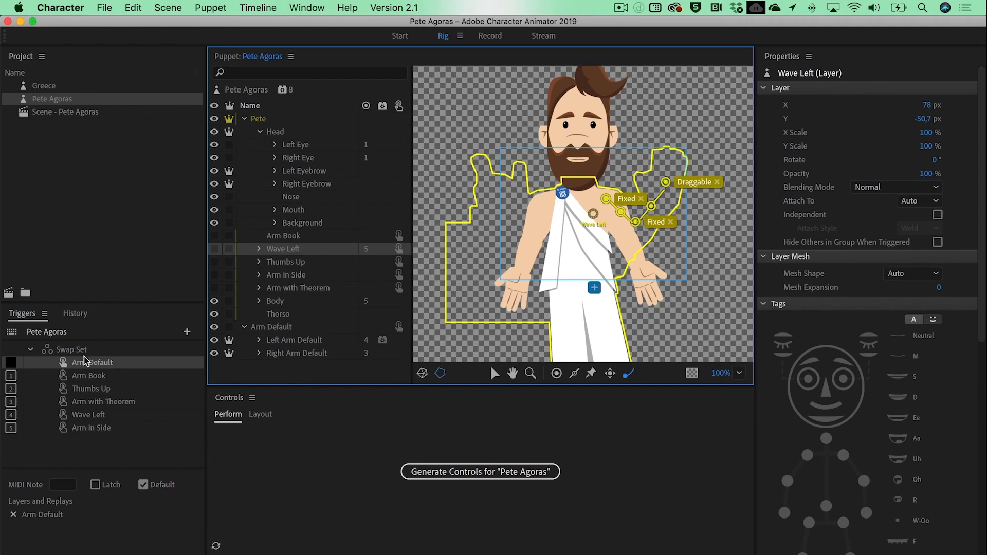
Delete the Arm in Side trigger from the swap set and create a new trigger from the Arm in Side layer.
click(93, 428)
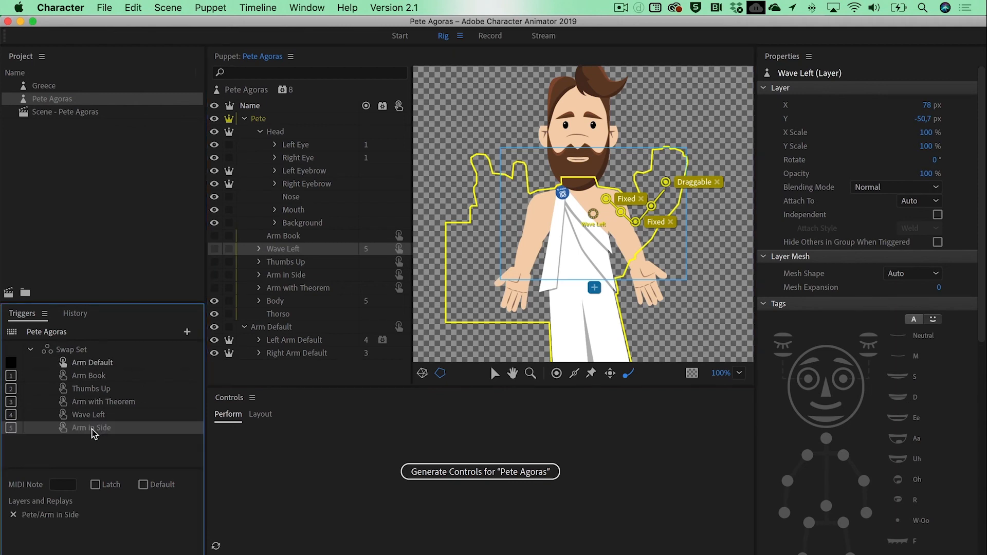
key(Delete)
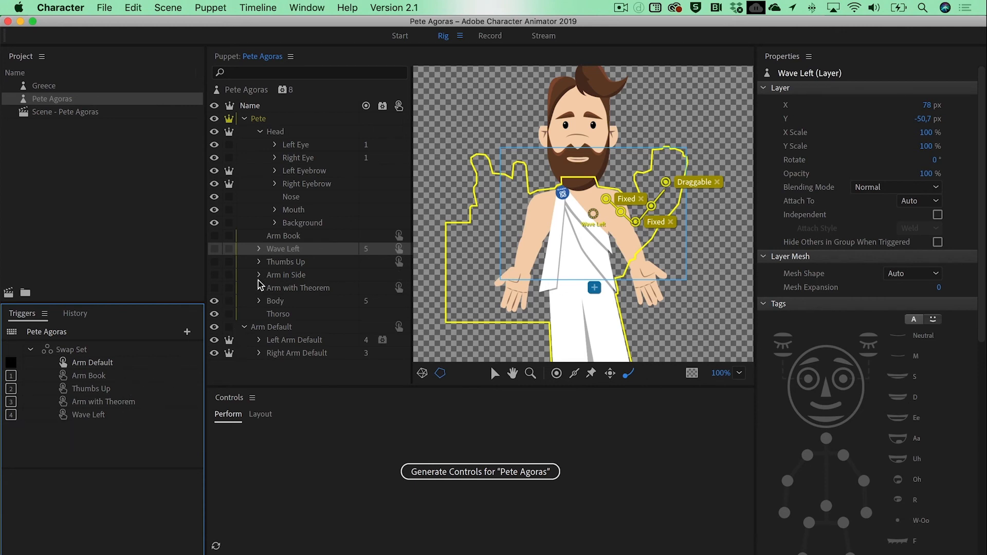
click(301, 277)
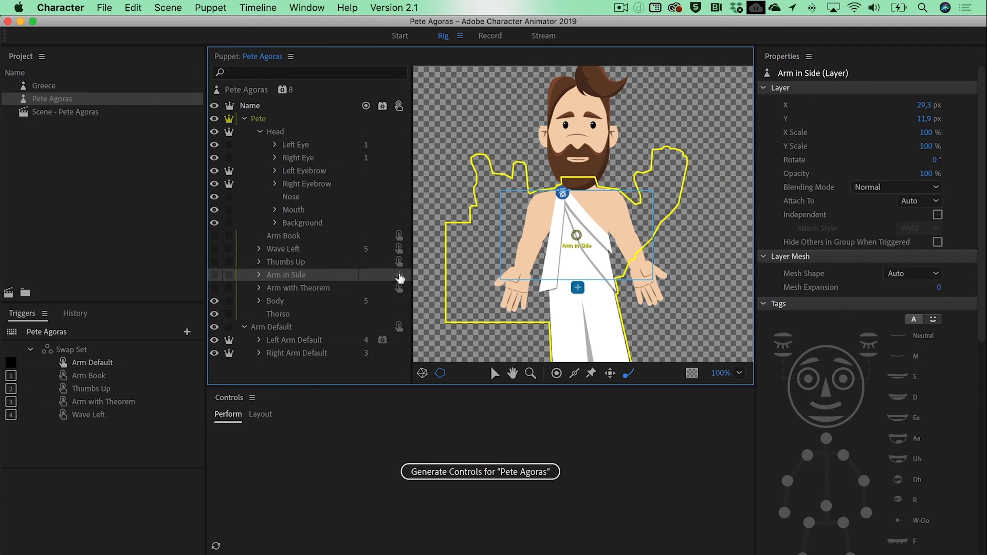
click(401, 277)
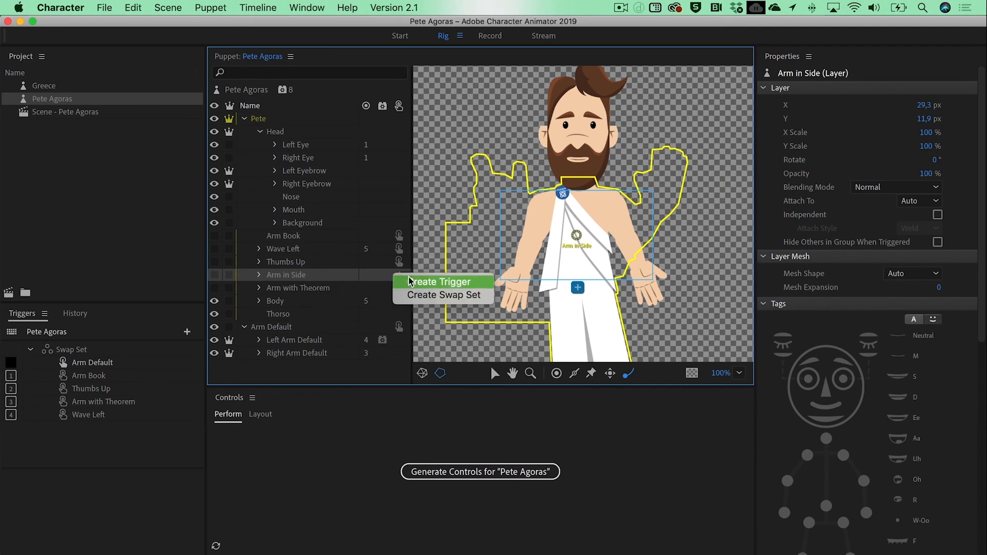
click(411, 287)
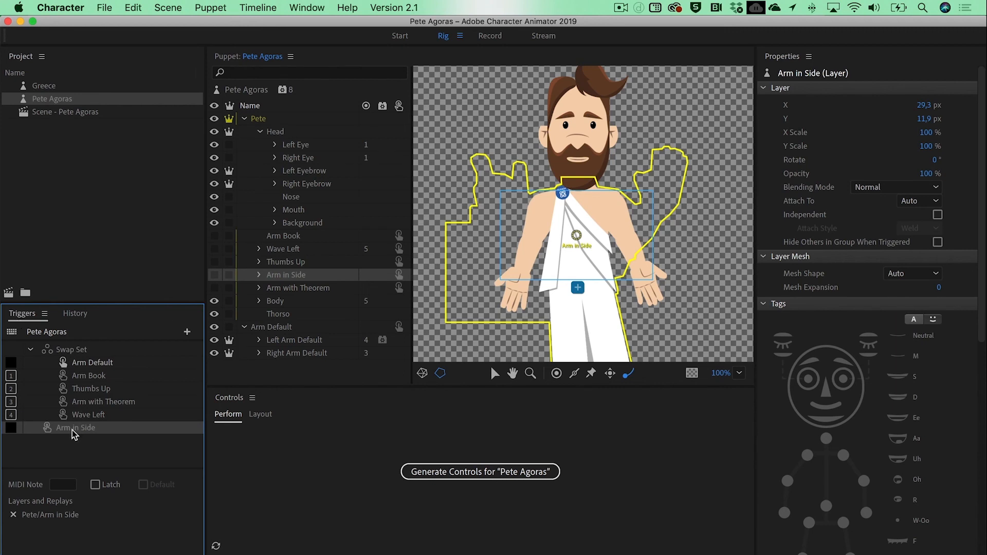
Move the Arm in Side trigger into the swap set below Wave Left and assign 5 as its trigger key.
drag(73, 435, 84, 425)
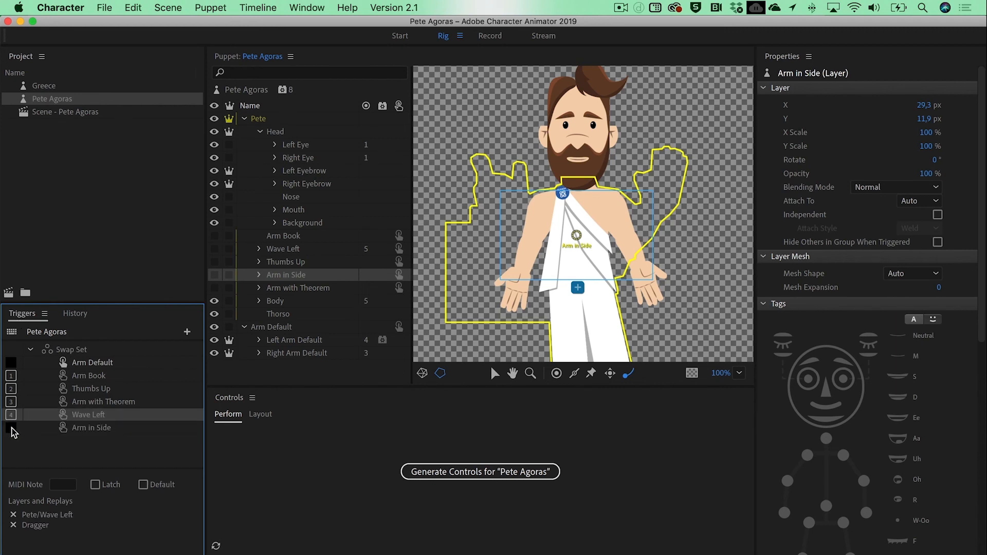
click(16, 429)
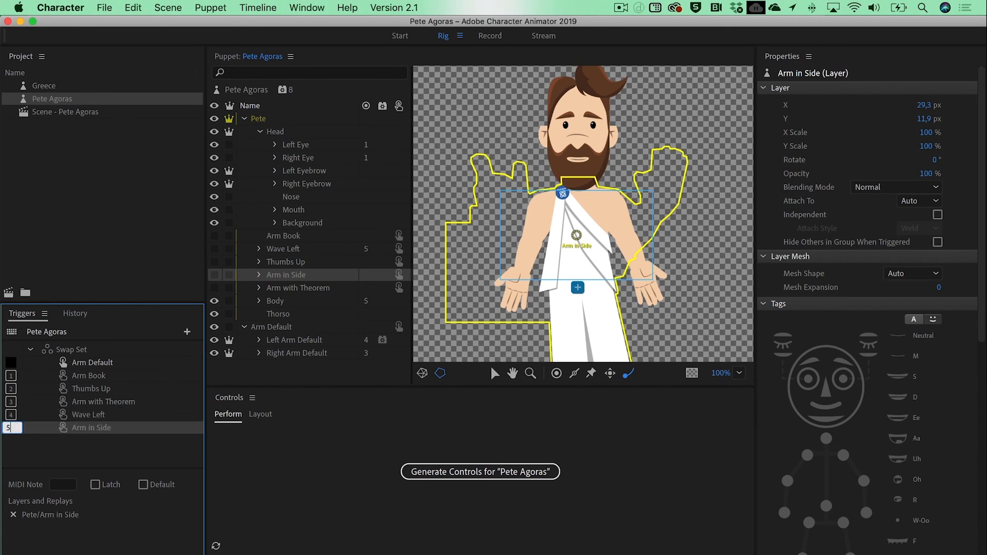
click(40, 459)
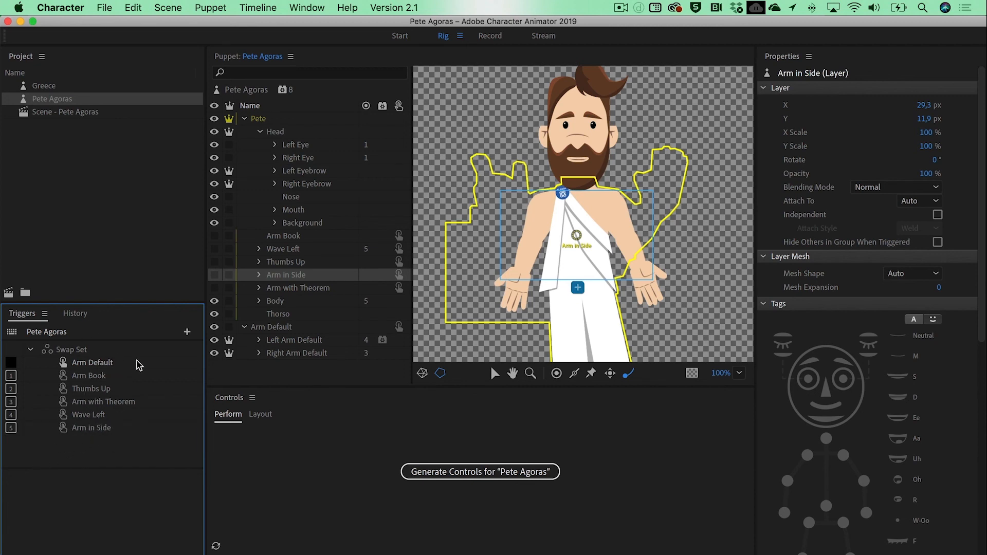
click(188, 333)
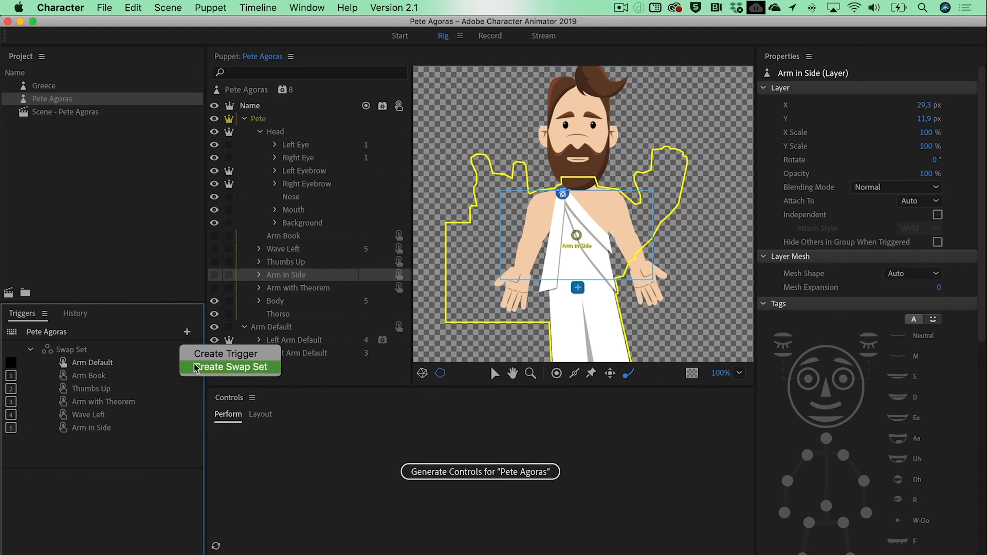
click(121, 454)
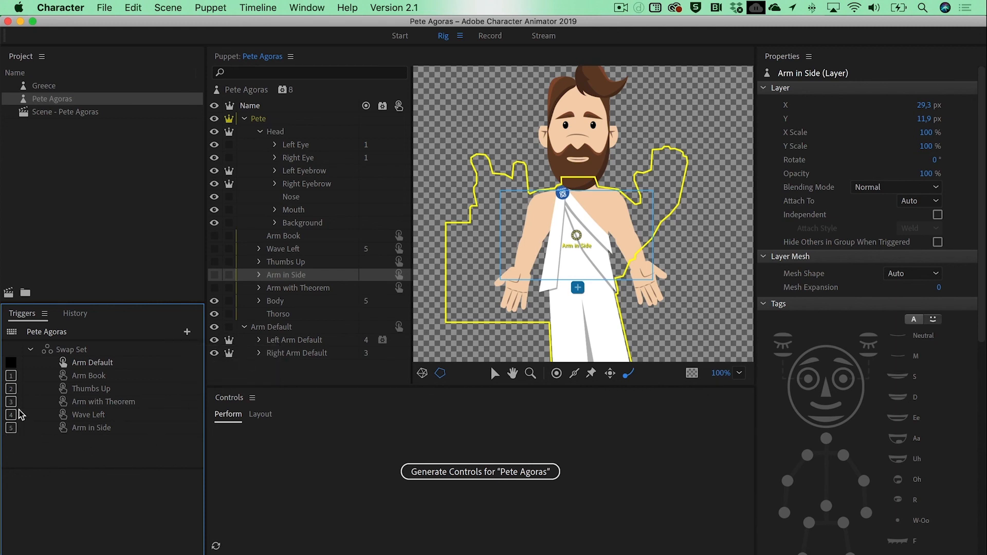
Return to the Record workspace and test the Arm Book, Thumbs Up, Arm with Theorem and Wave Left triggers.
click(490, 36)
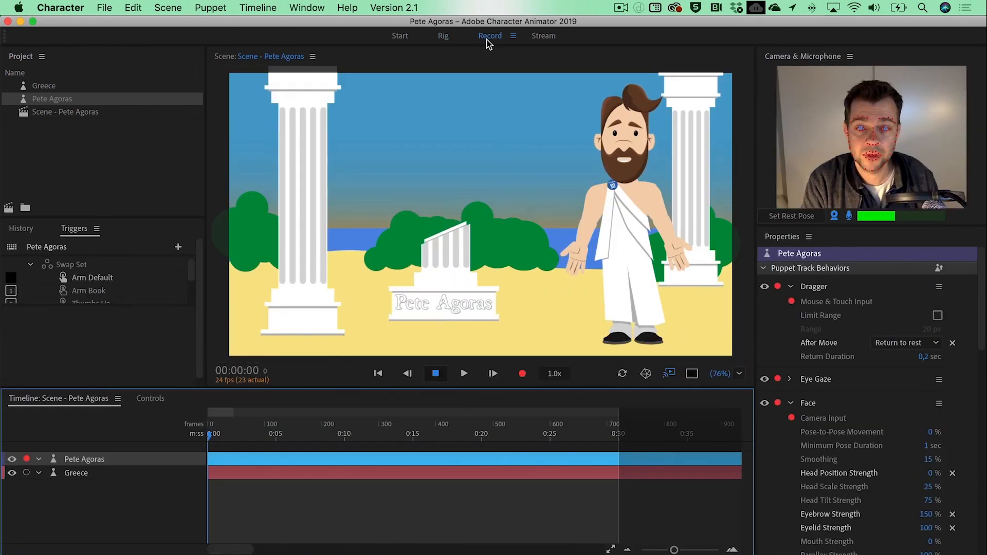
key(1)
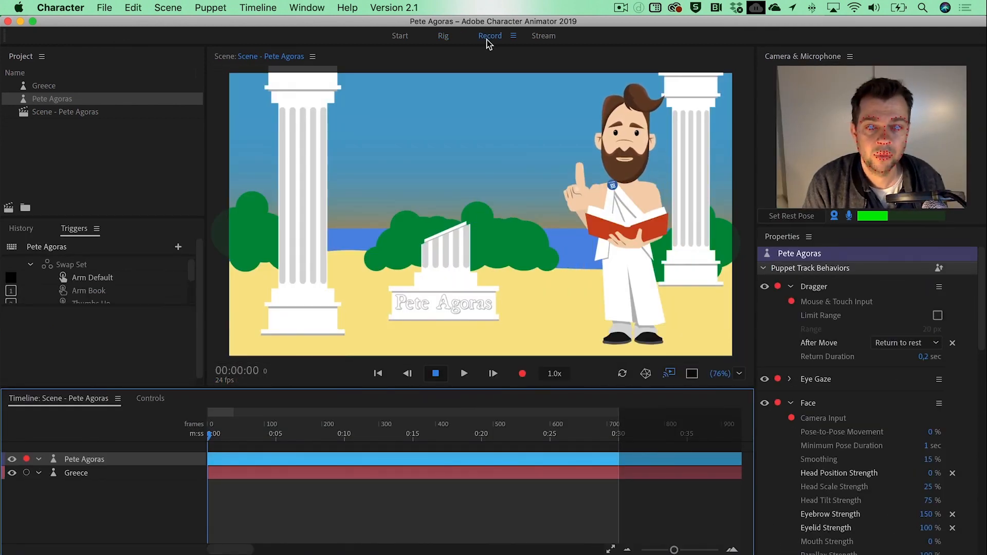
key(2)
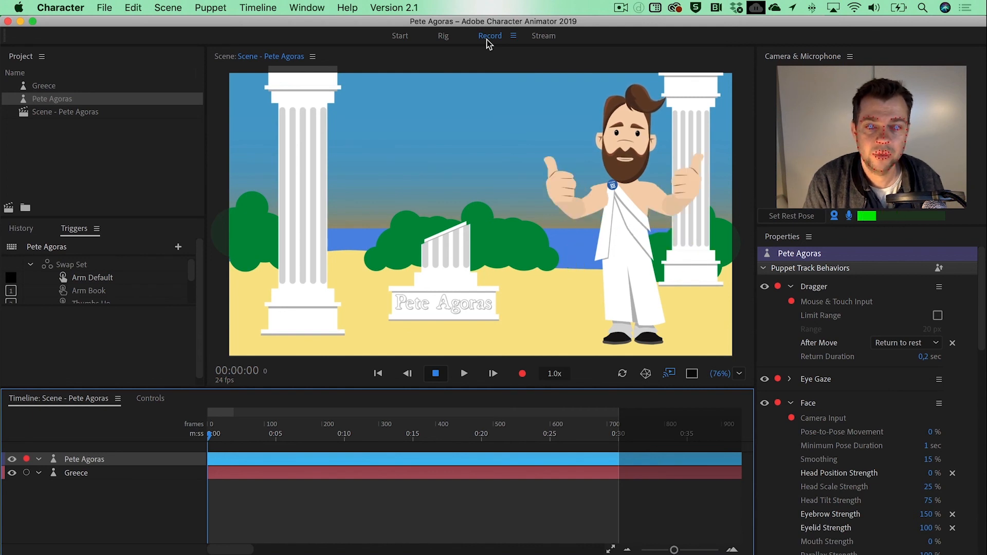
key(3)
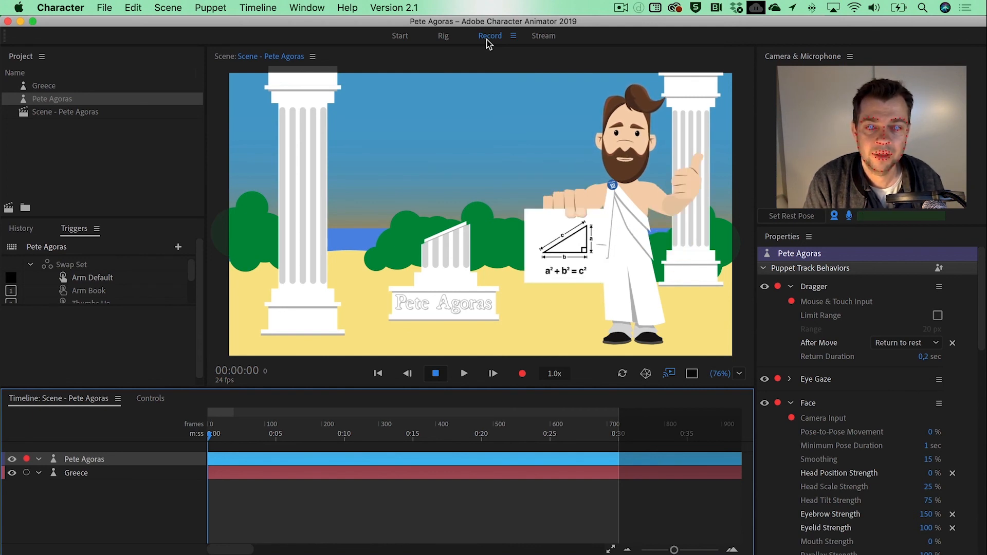
key(4)
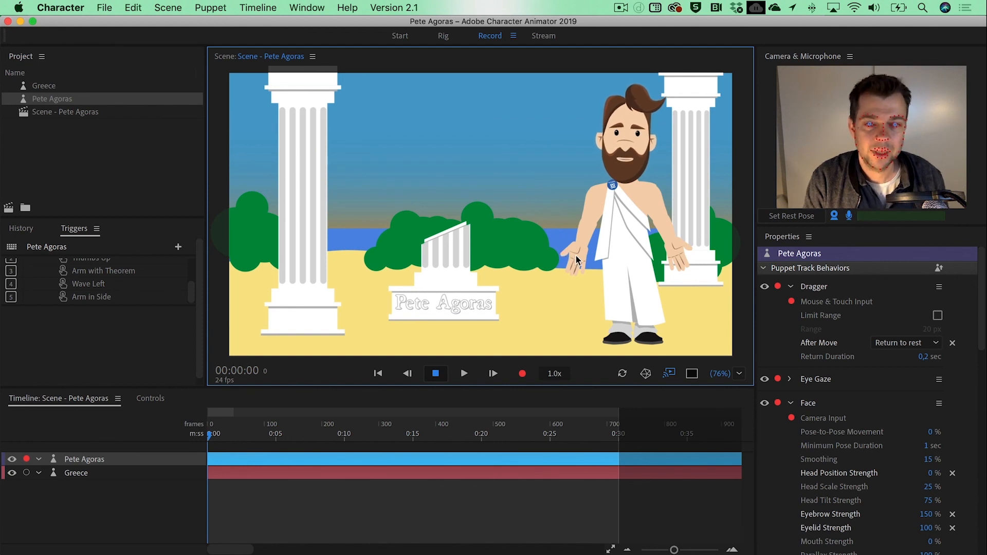
Pull the puppet's default hand upward to test its movement, and trigger Arm with Theorem, Thumbs Up and Wave Left again.
mouse_move(568, 257)
mouse_down()
mouse_move(571, 174)
mouse_move(561, 175)
mouse_up()
key(3)
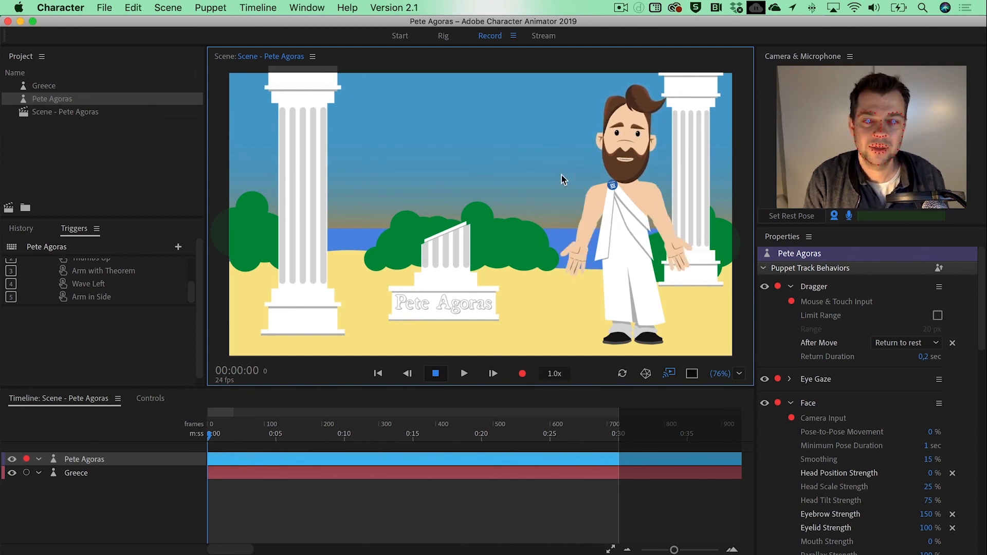
key(2)
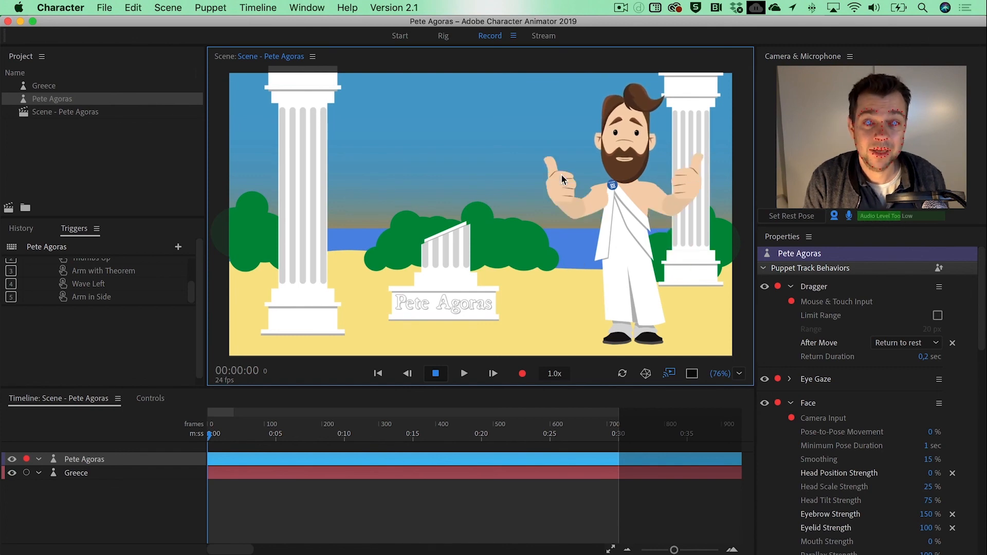
key(4)
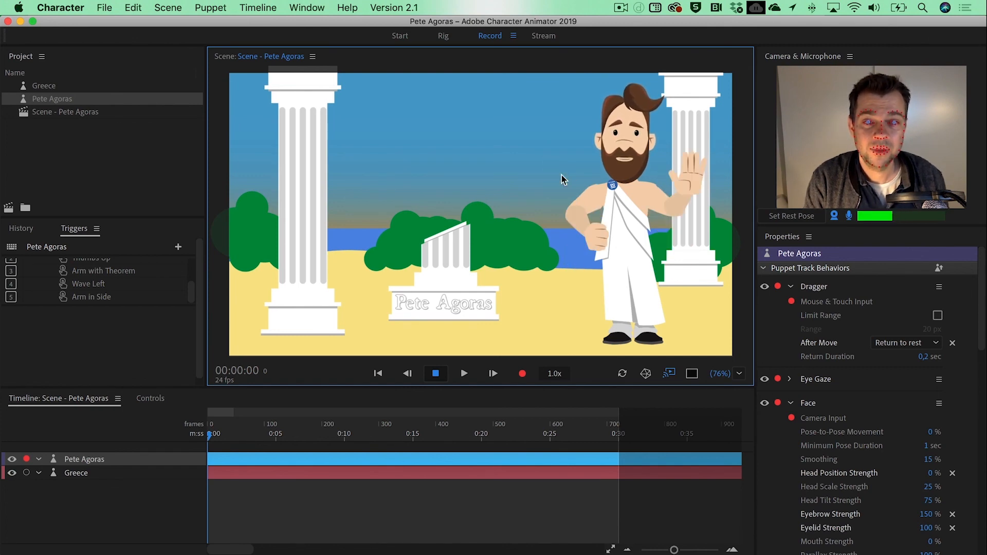